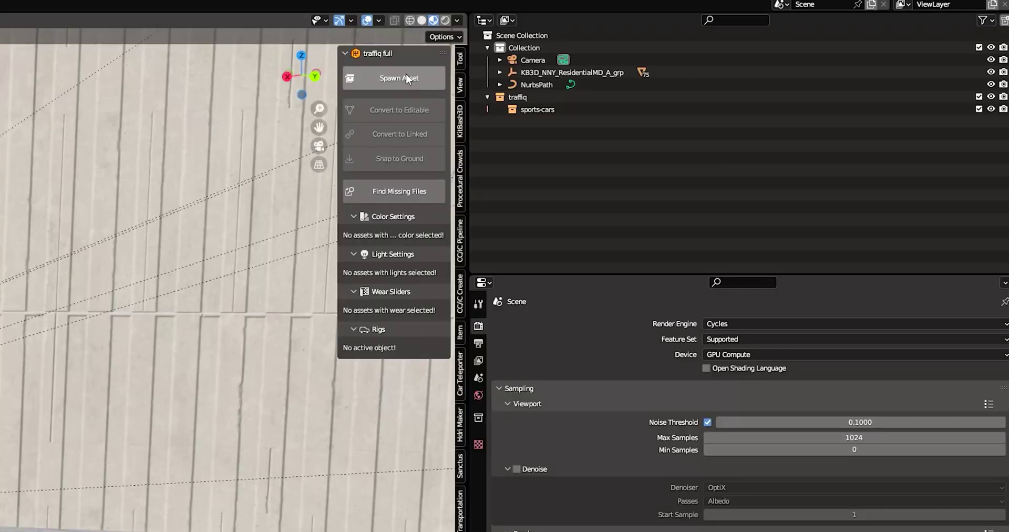
# - Spawn the Ferrari 458 GT3 2011 from the sports cars category of the traffiq assets, keeping it editable with lights support
pyautogui.press('n')
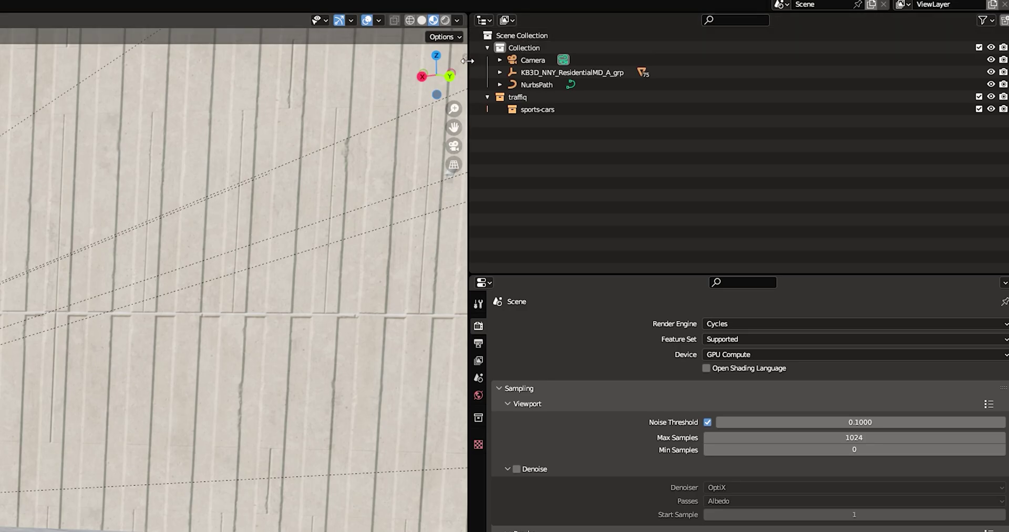
pyautogui.press('n')
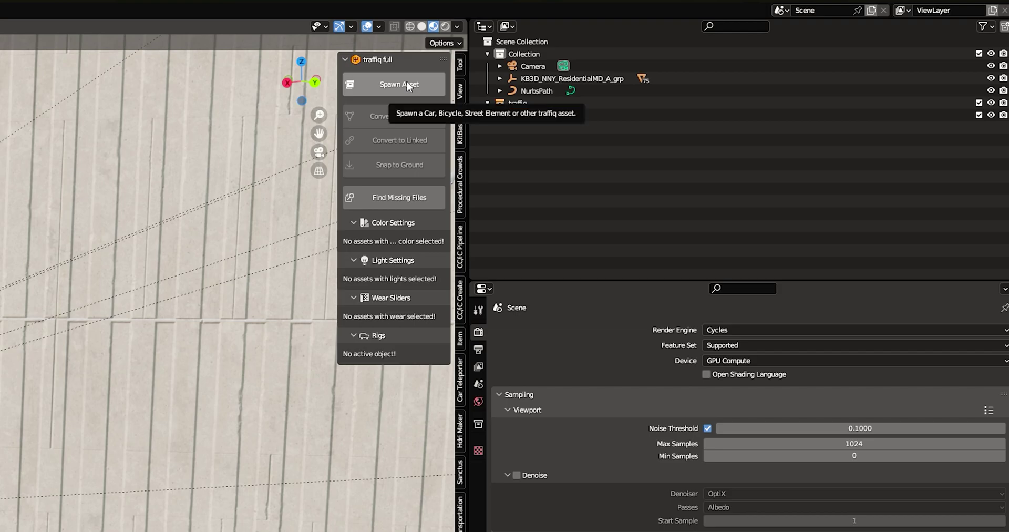
pyautogui.click(400, 83)
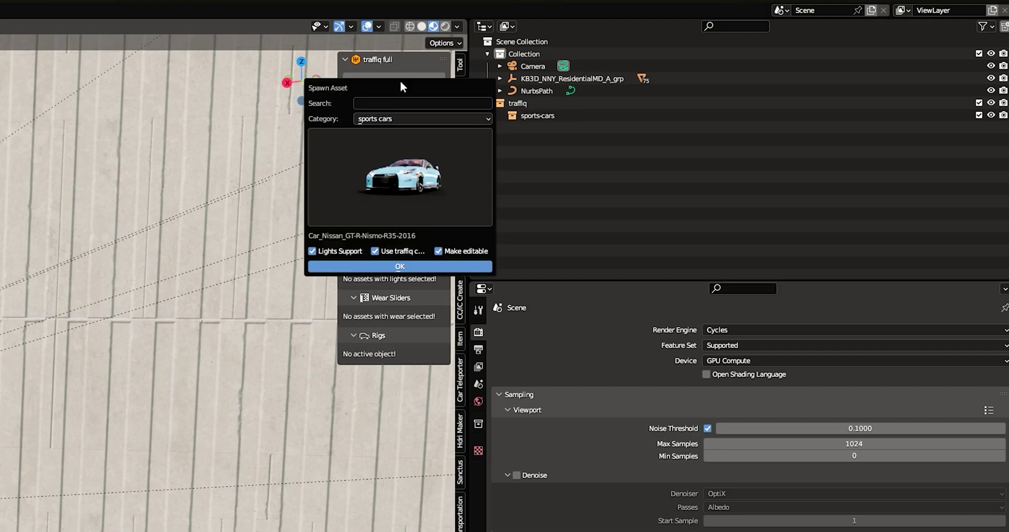
pyautogui.click(411, 119)
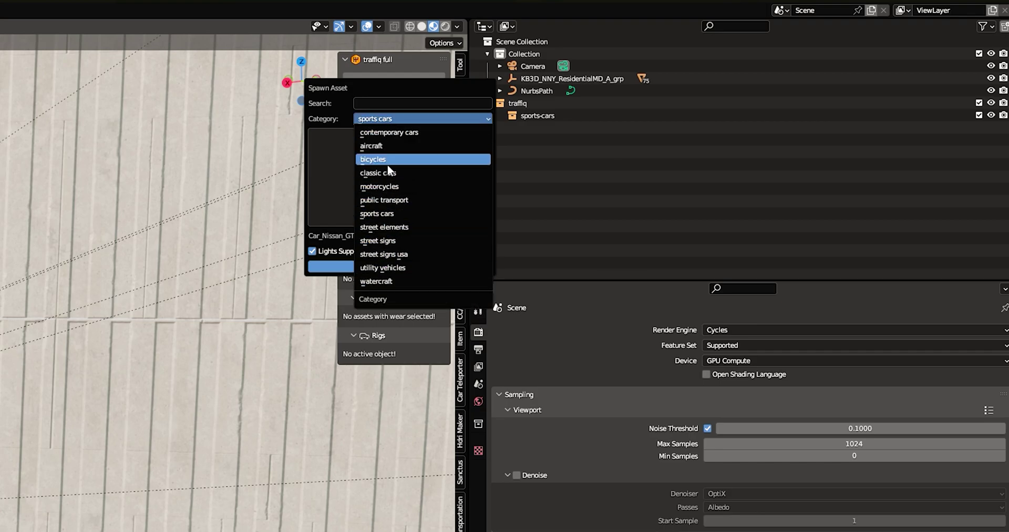
pyautogui.click(390, 116)
pyautogui.click(404, 165)
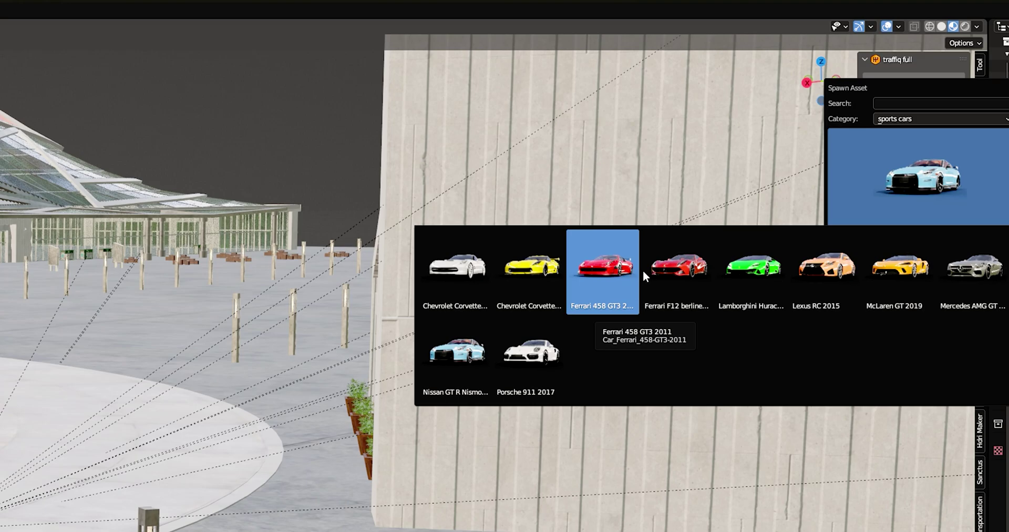
pyautogui.click(610, 273)
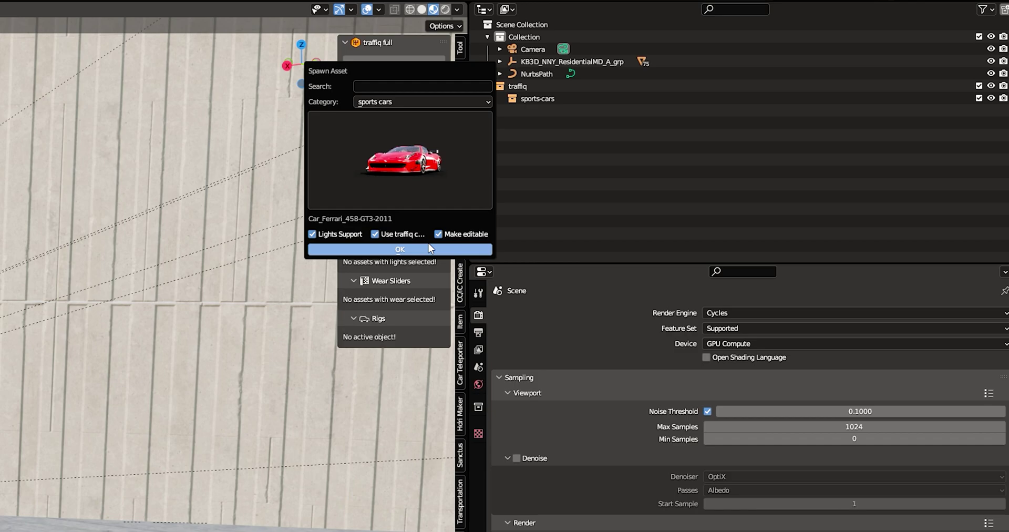
pyautogui.click(400, 250)
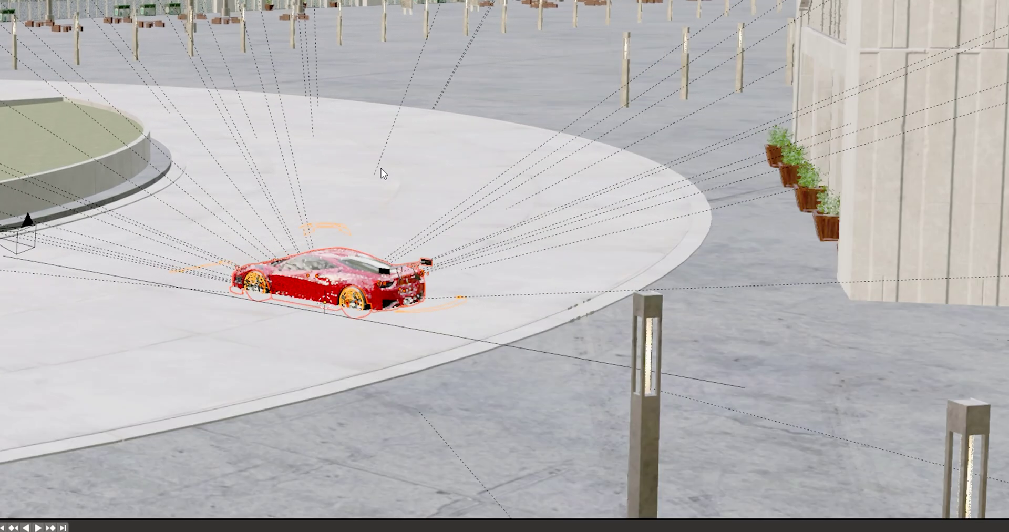
# - Assign the KB3D ground object in the car's rig settings and apply it to all ground sensors
pyautogui.scroll(4, 381, 171)
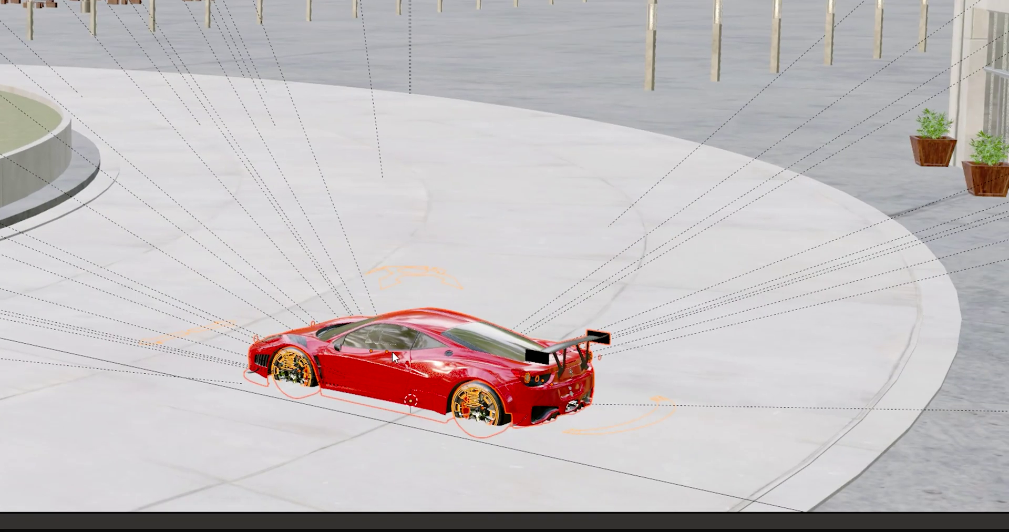
pyautogui.scroll(-4, 392, 351)
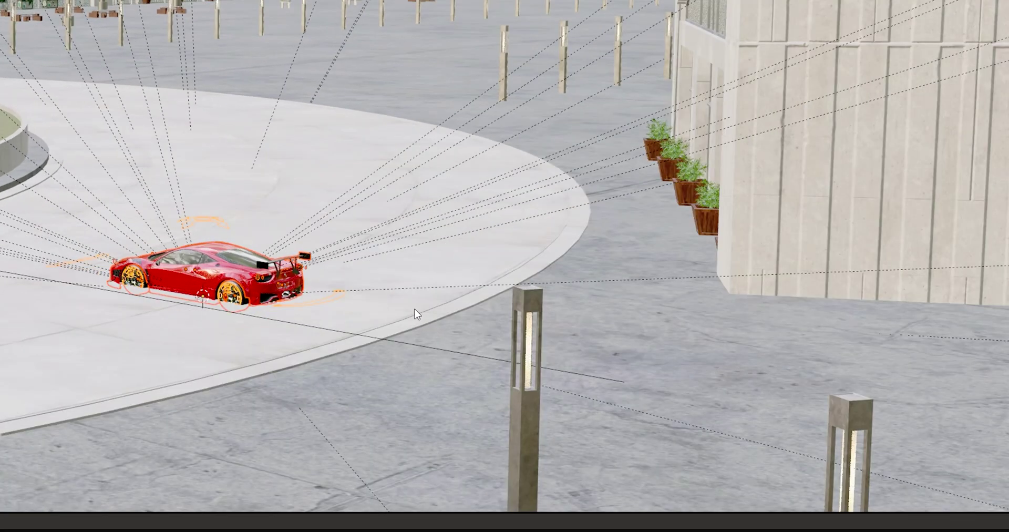
pyautogui.moveTo(415, 309); pyautogui.dragTo(470, 299, button='middle')
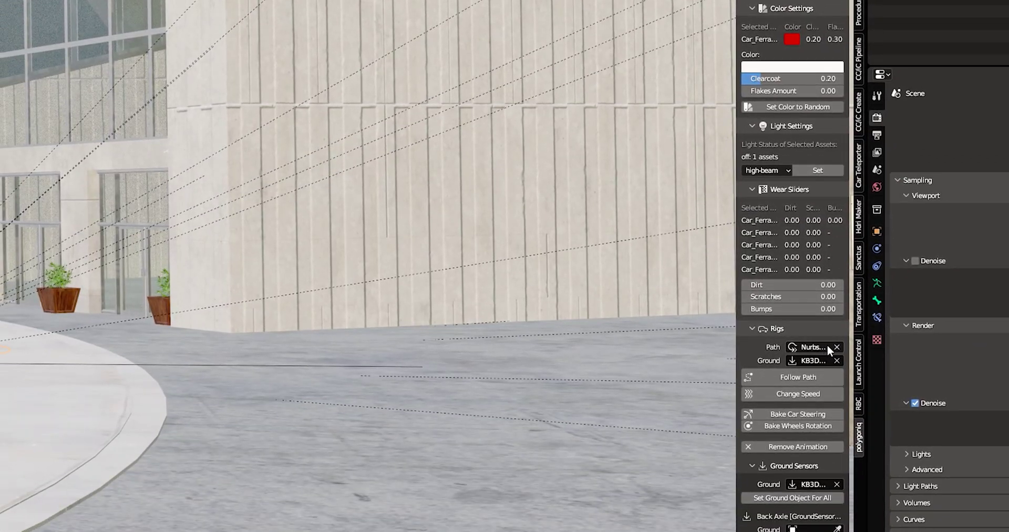
pyautogui.click(835, 360)
pyautogui.click(840, 359)
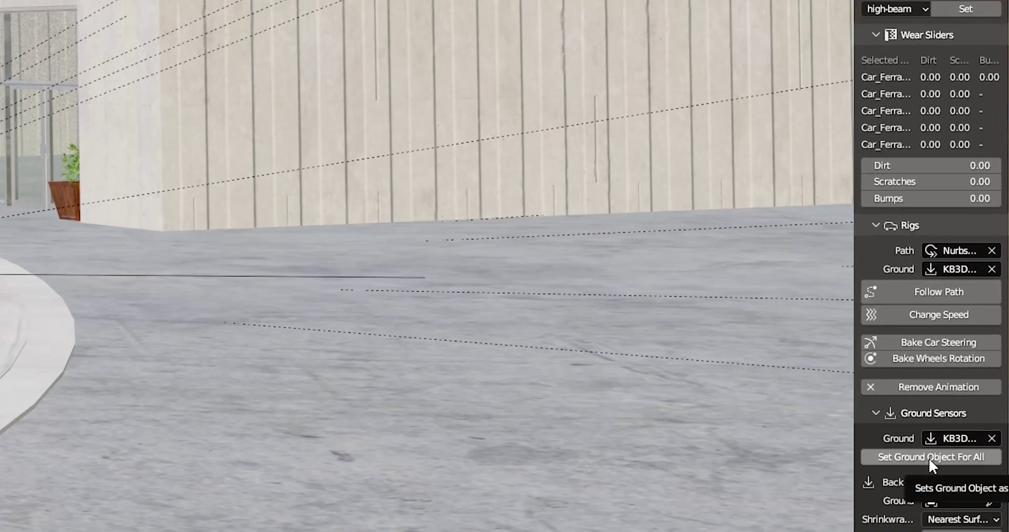
pyautogui.click(929, 457)
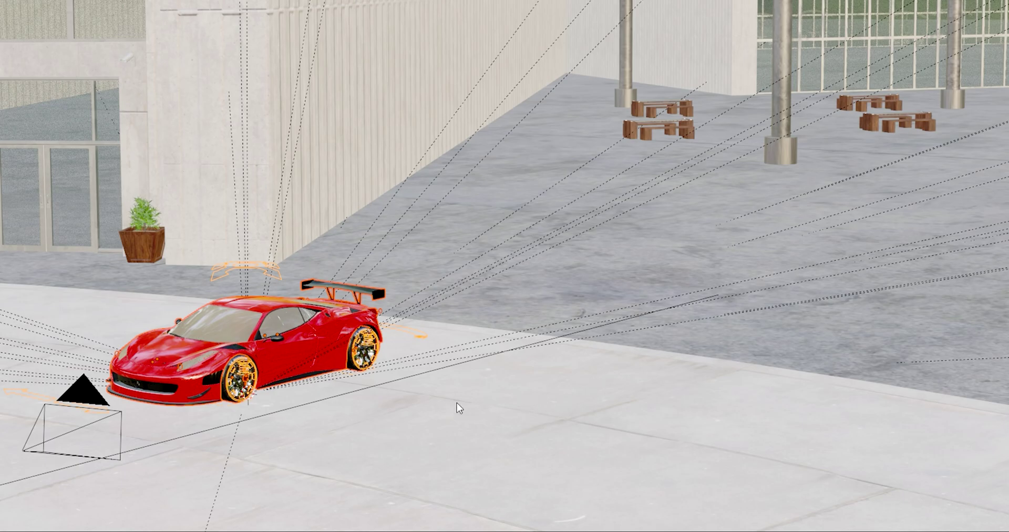
# - Select the full hierarchy of Car_Ferrari_458-GT3-2011 and pick NurbsPath as the path for its rig
pyautogui.click(327, 398)
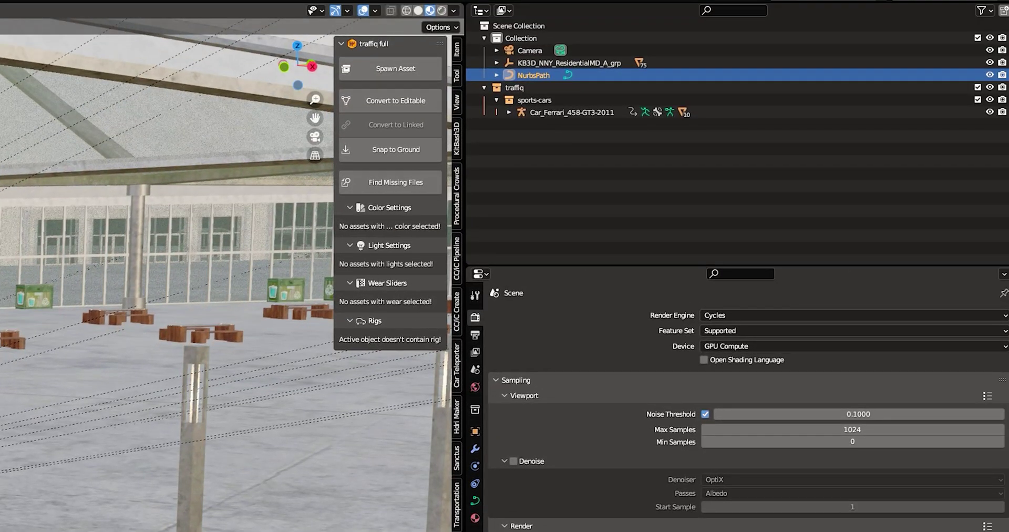
pyautogui.click(586, 112)
pyautogui.rightClick(587, 112)
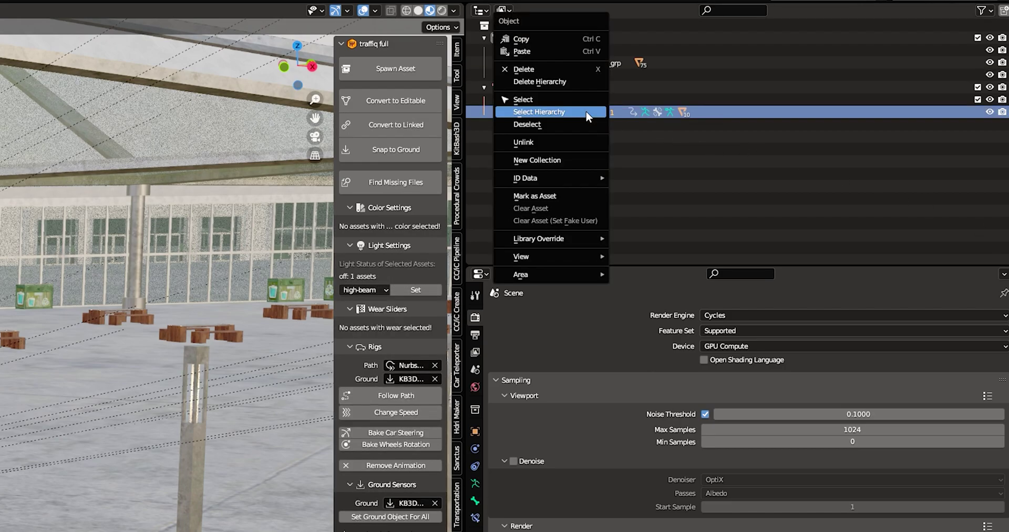
pyautogui.click(587, 112)
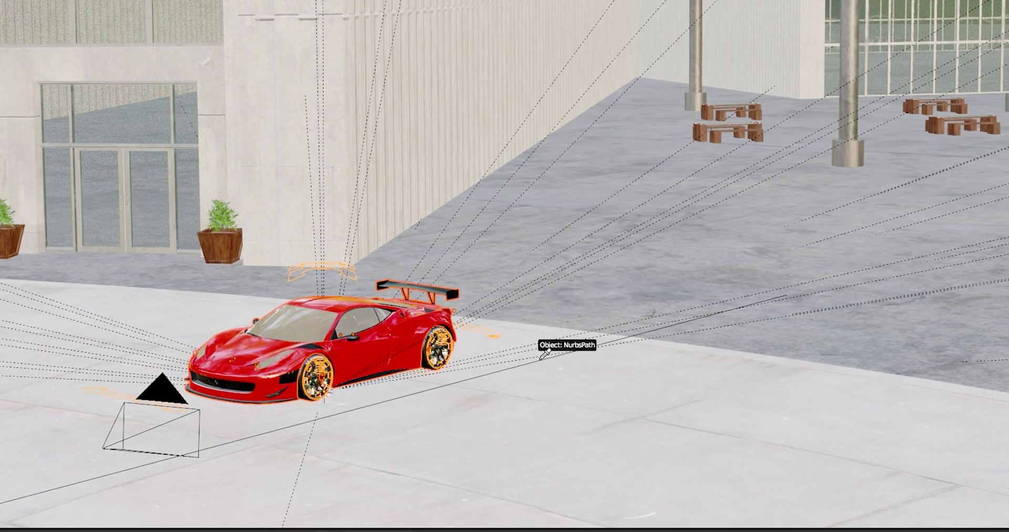
pyautogui.click(542, 357)
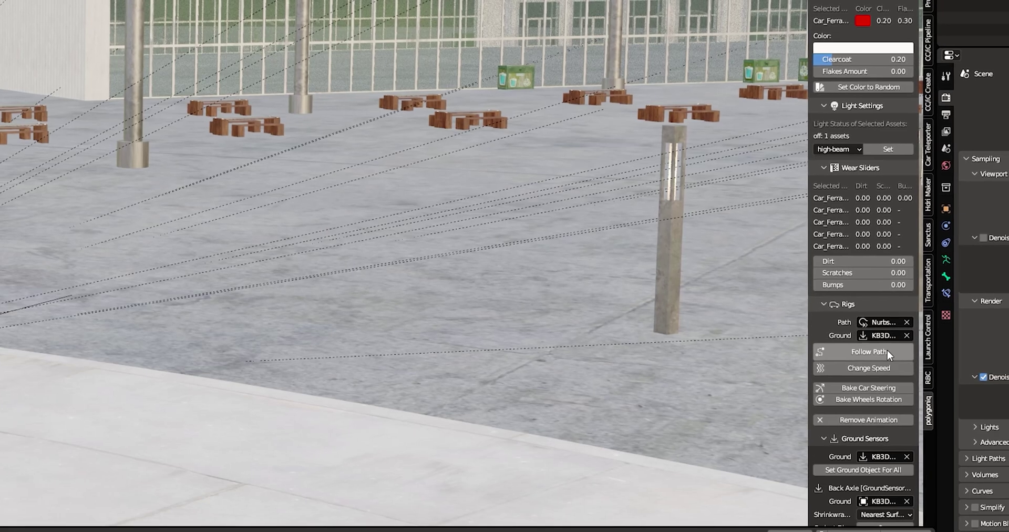
# - Make the car follow the path with transforms reset, and bake its steering with end frame 70
pyautogui.click(887, 351)
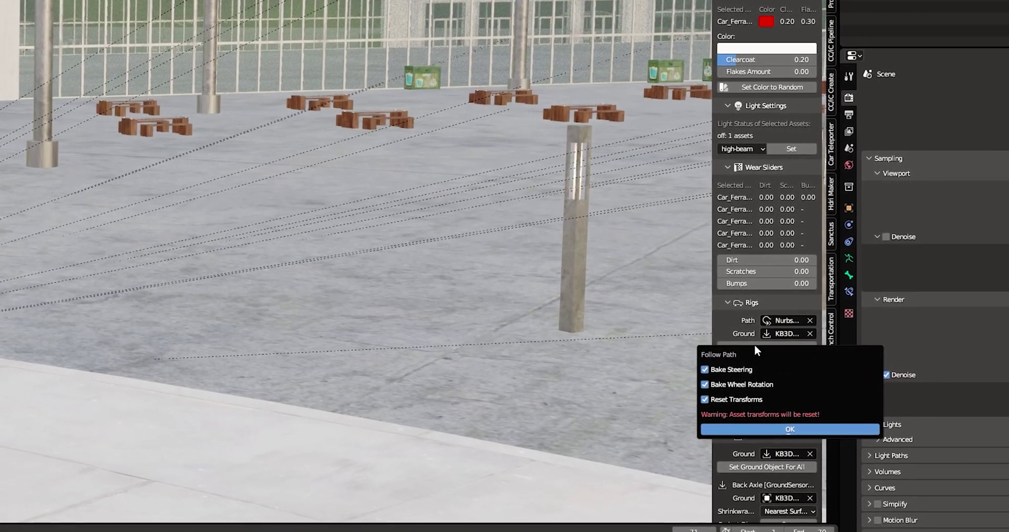
pyautogui.click(783, 429)
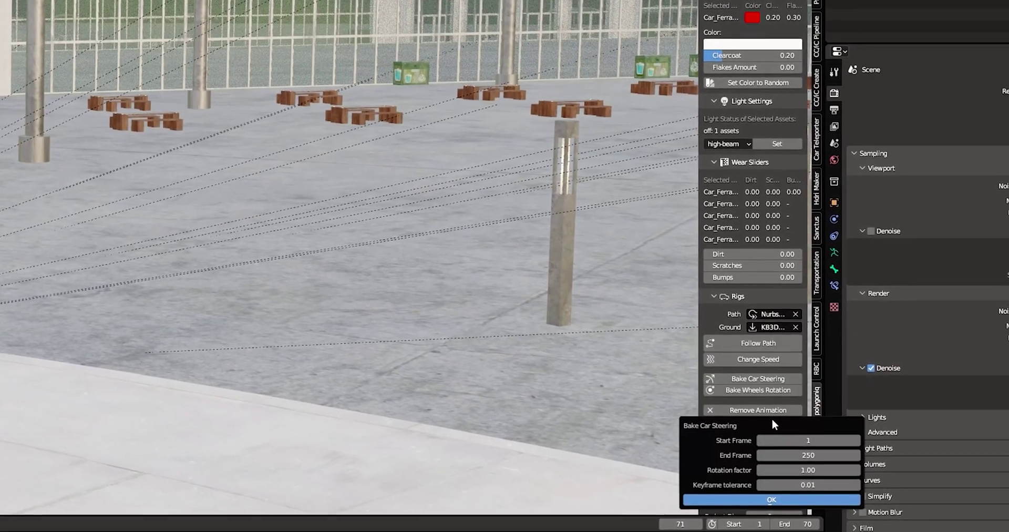
pyautogui.click(798, 446)
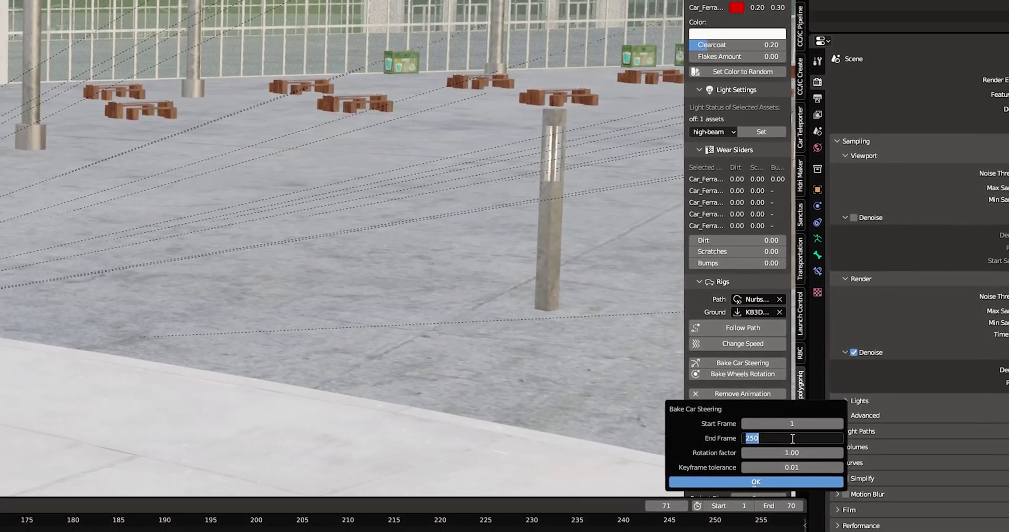
pyautogui.write('7')
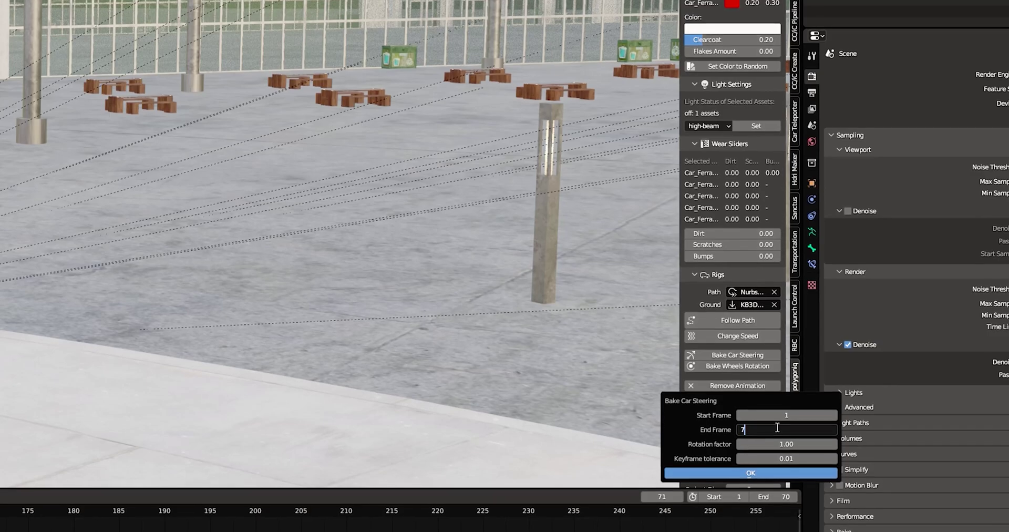
pyautogui.write('0')
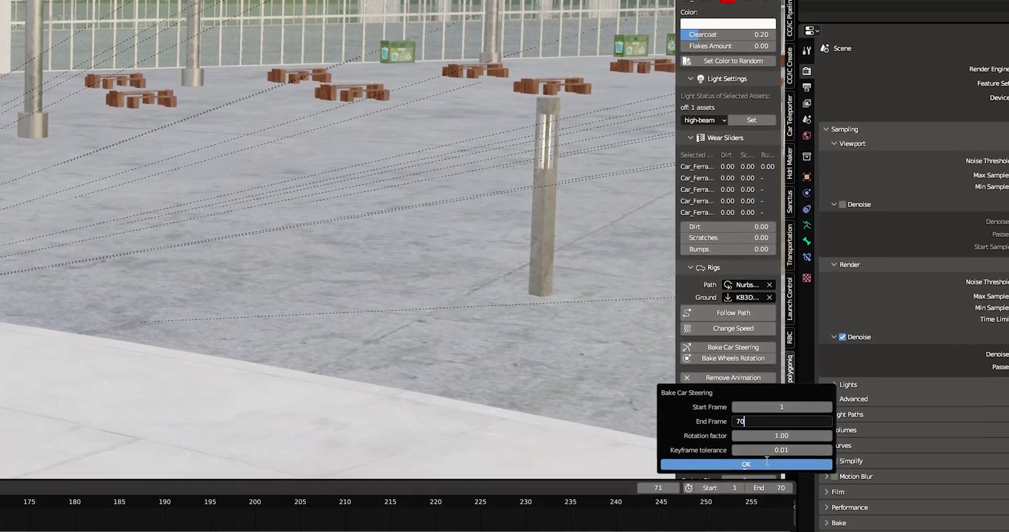
pyautogui.click(767, 461)
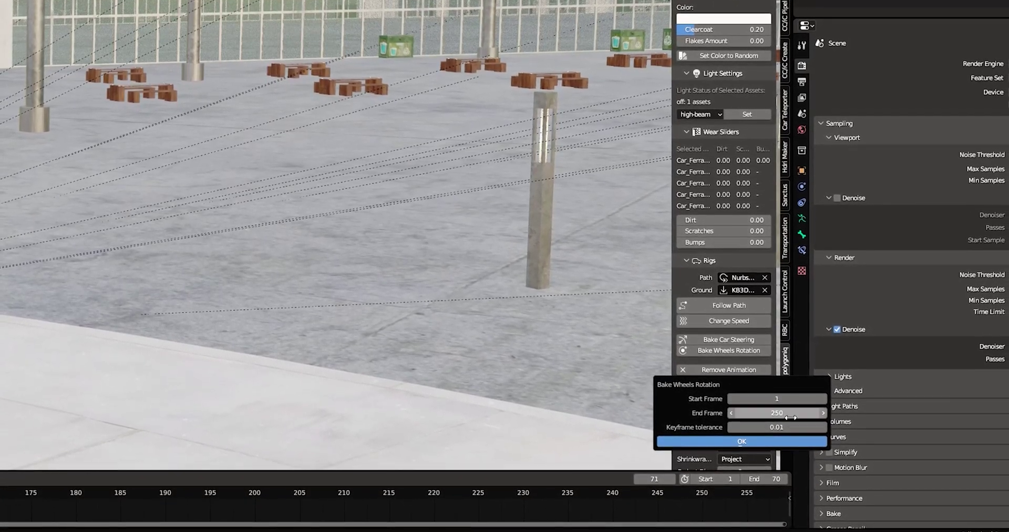
# - Bake the car's wheel rotation with end frame 70
pyautogui.click(788, 413)
pyautogui.write('70')
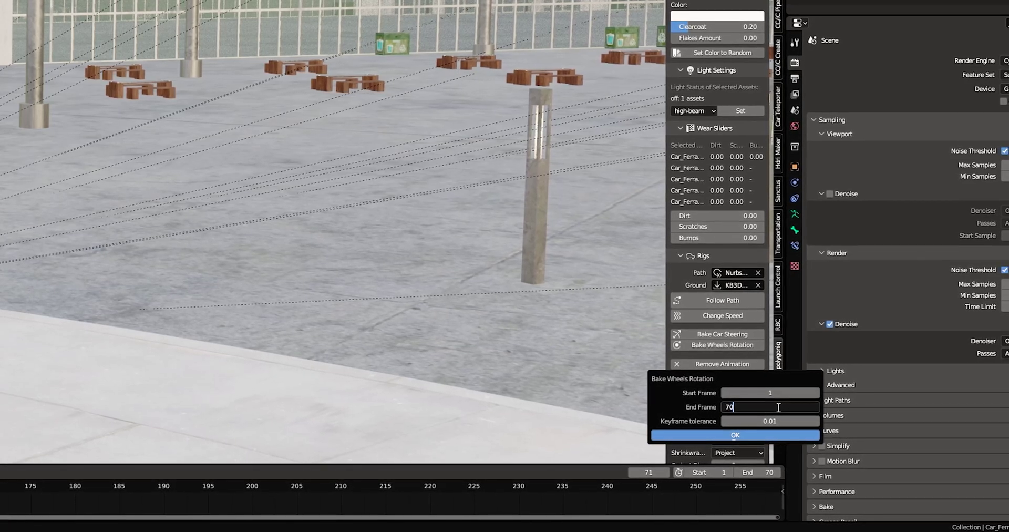
pyautogui.press('Return')
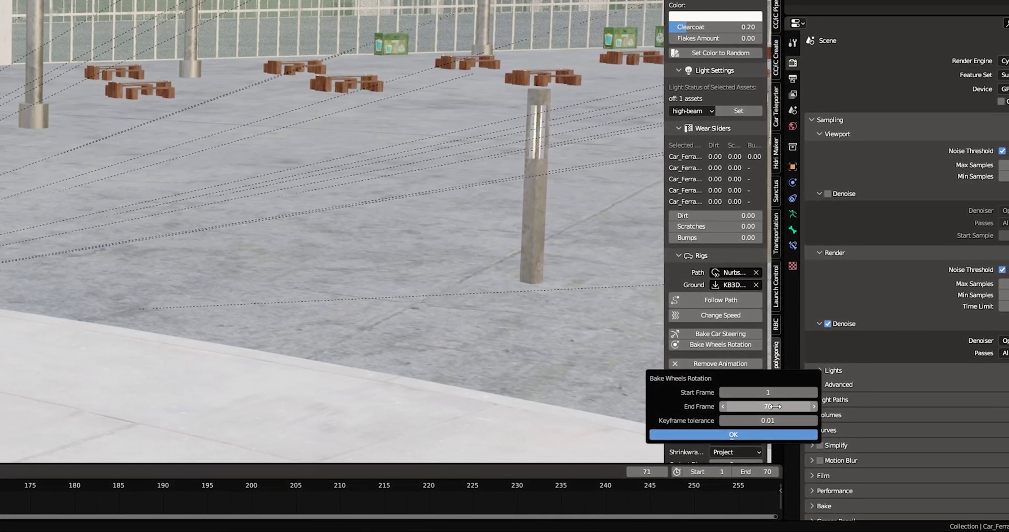
pyautogui.click(725, 432)
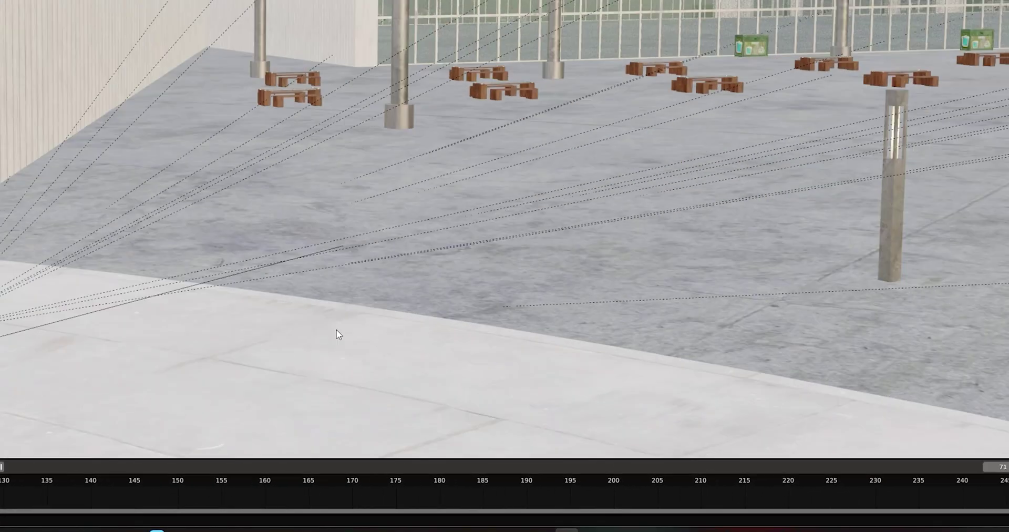
# - Play back the animation to check how the car drives along the path, and stop it
pyautogui.press('space')
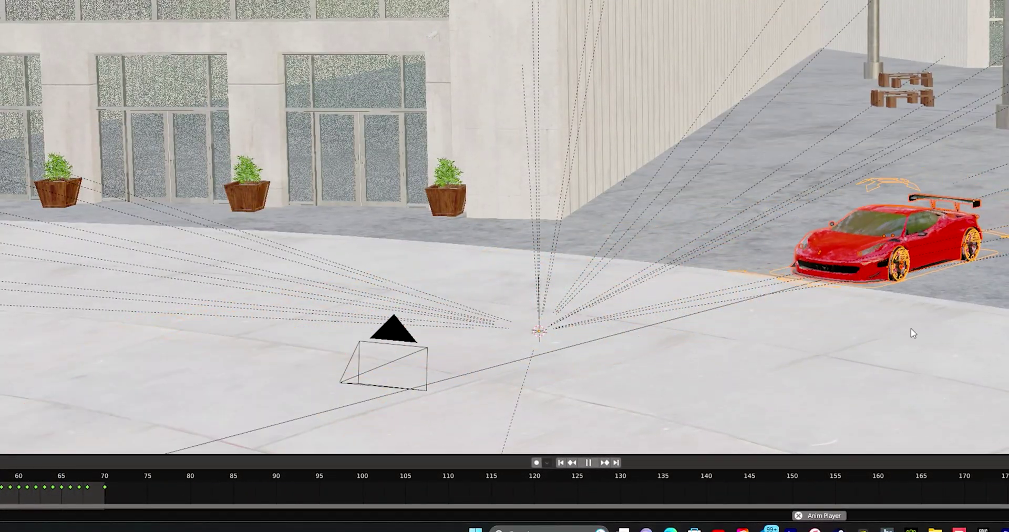
pyautogui.click(925, 347)
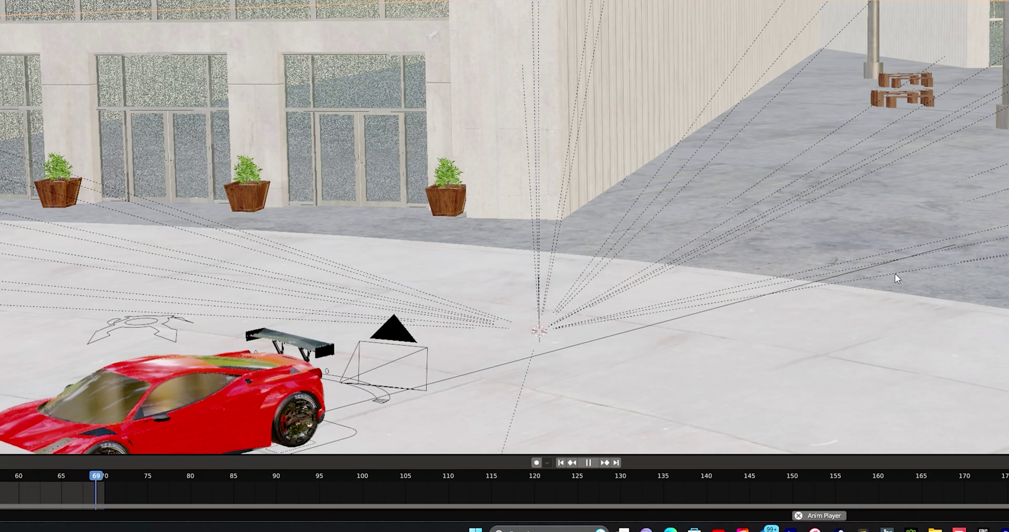
pyautogui.press('space')
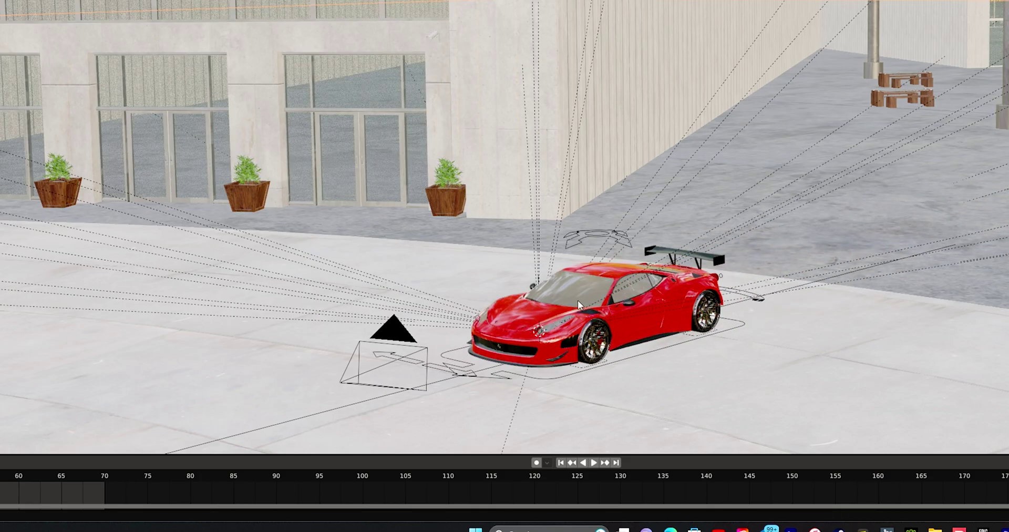
# - Select the car's rig and change its target speed along the path to 10.87 mph with rebaking enabled
pyautogui.click(635, 313)
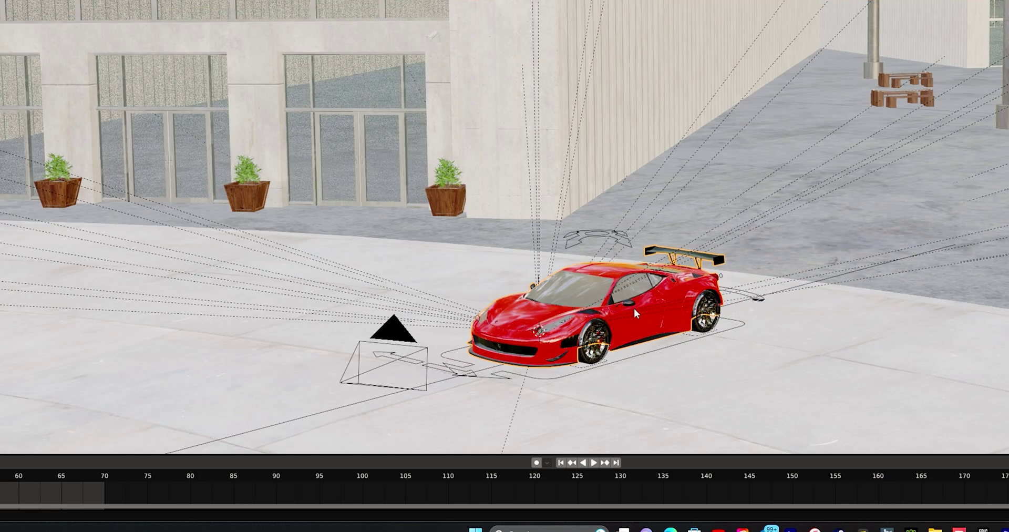
pyautogui.click(575, 371)
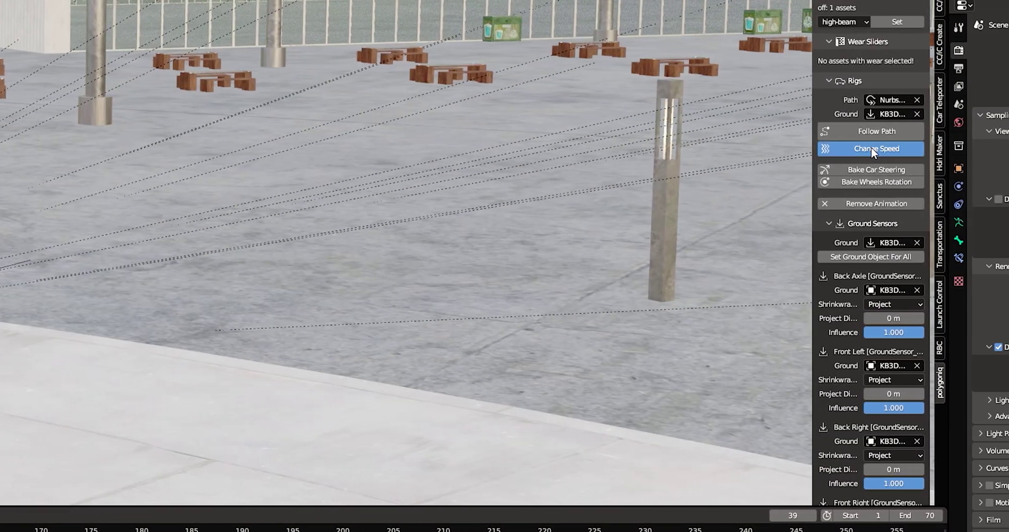
pyautogui.click(872, 147)
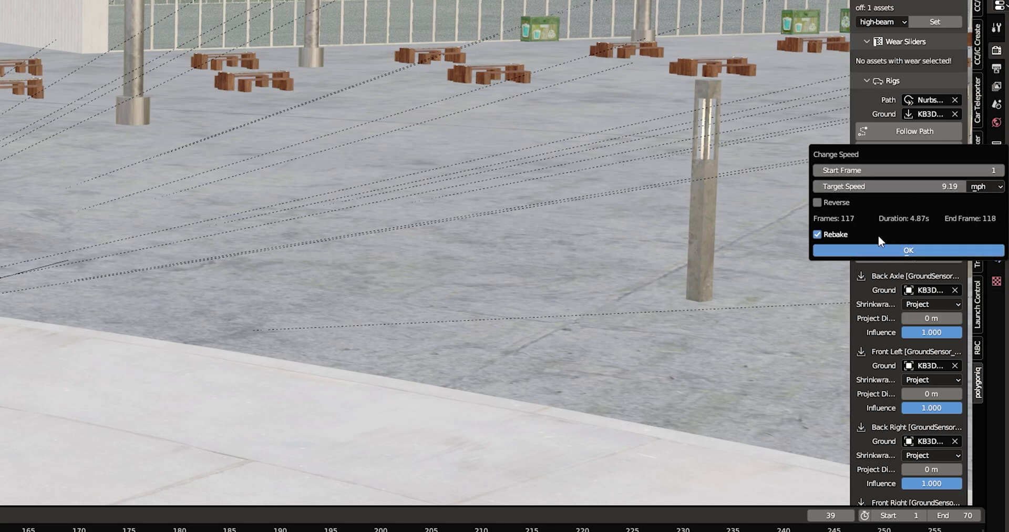
pyautogui.moveTo(949, 186); pyautogui.dragTo(938, 186)
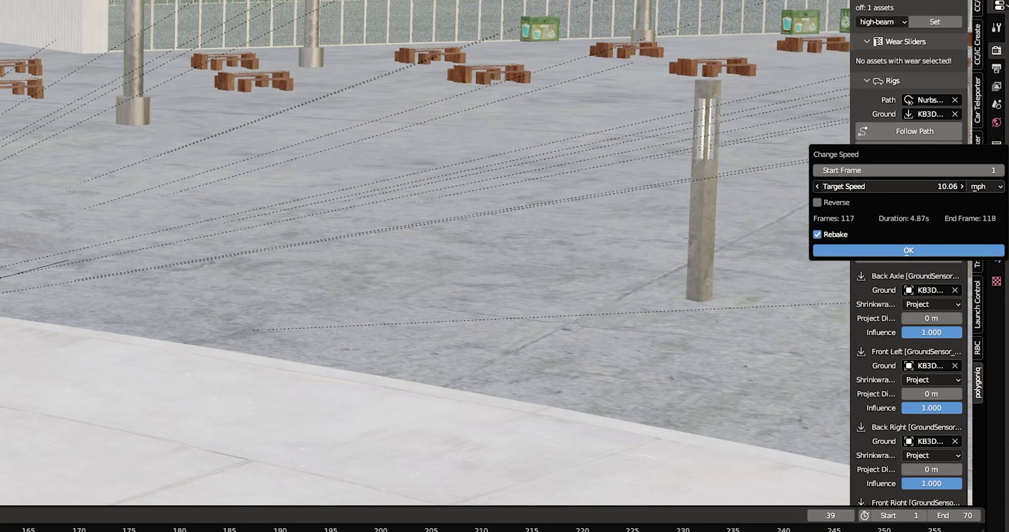
pyautogui.moveTo(944, 186); pyautogui.dragTo(946, 185)
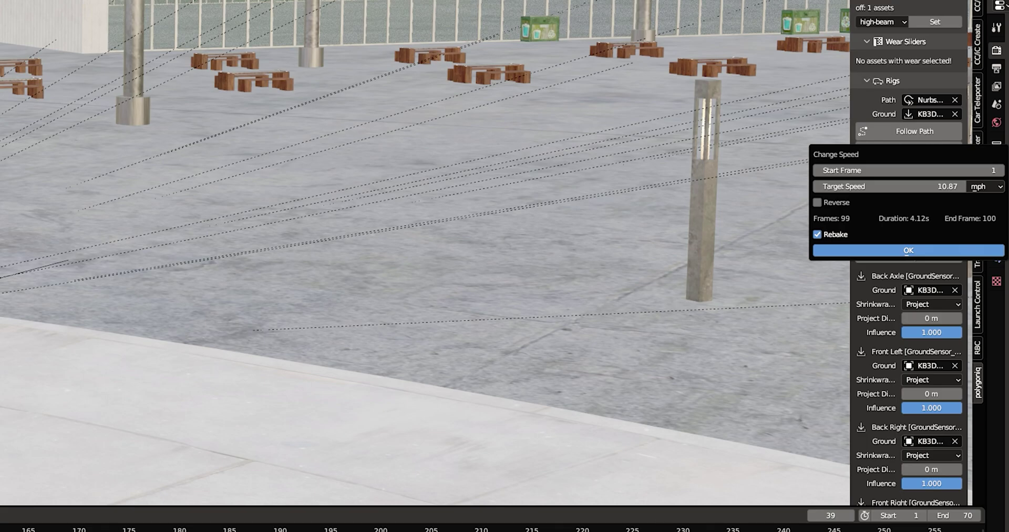
# - Set the animation's end frame to 99 and make the car follow the path with steering bake, wheel rotation bake and transform reset enabled
pyautogui.click(967, 516)
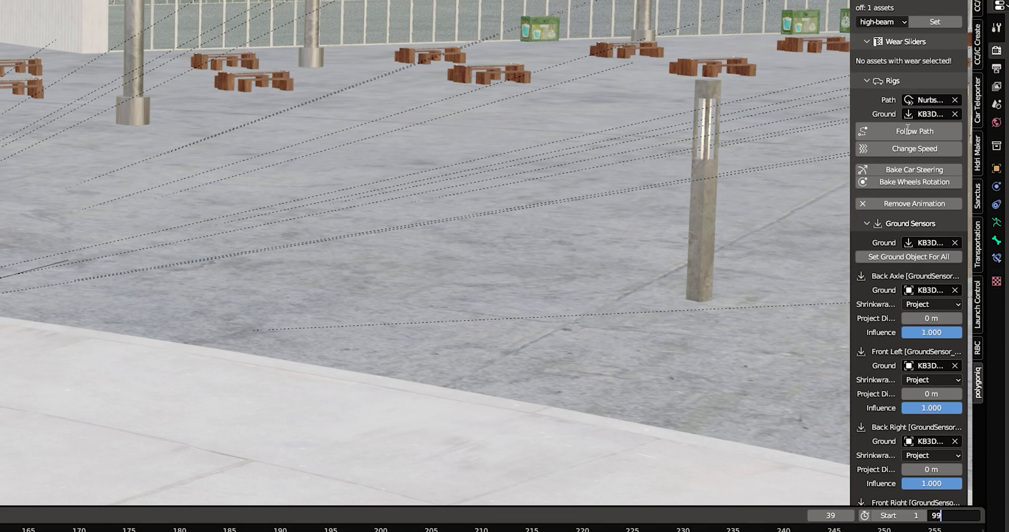
pyautogui.click(908, 130)
pyautogui.click(908, 131)
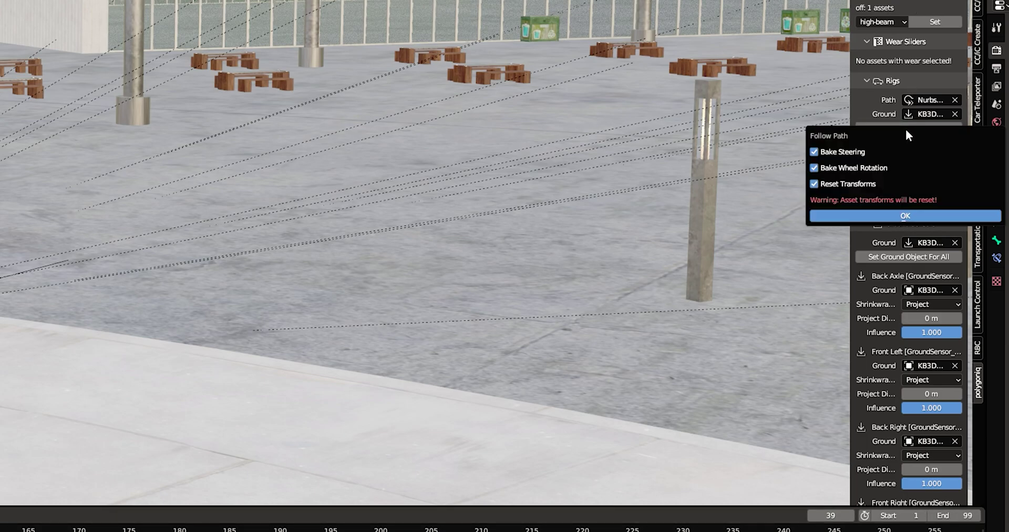
pyautogui.click(901, 216)
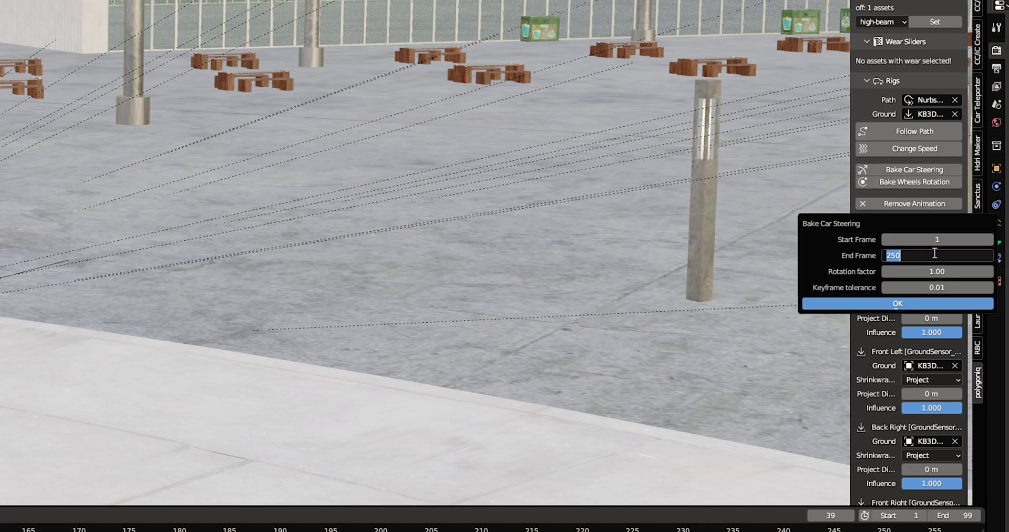
# - Bake the car's steering and its wheel rotation, both with end frame 99
pyautogui.press('Return')
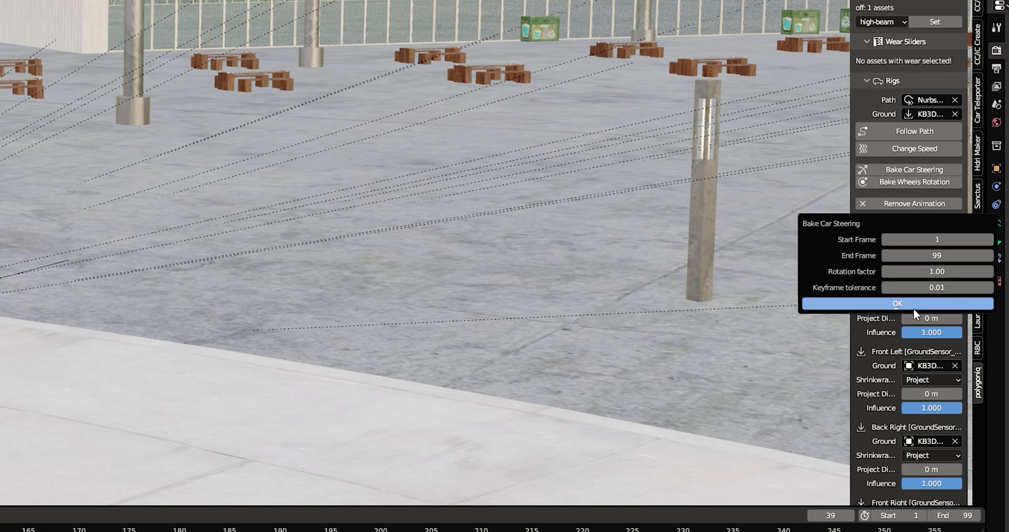
pyautogui.click(914, 304)
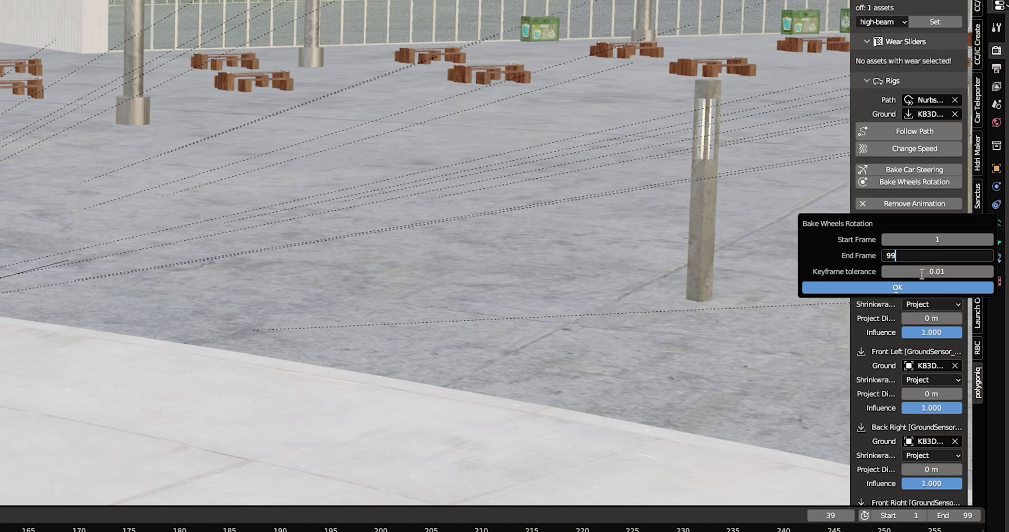
pyautogui.press('Return')
pyautogui.click(901, 288)
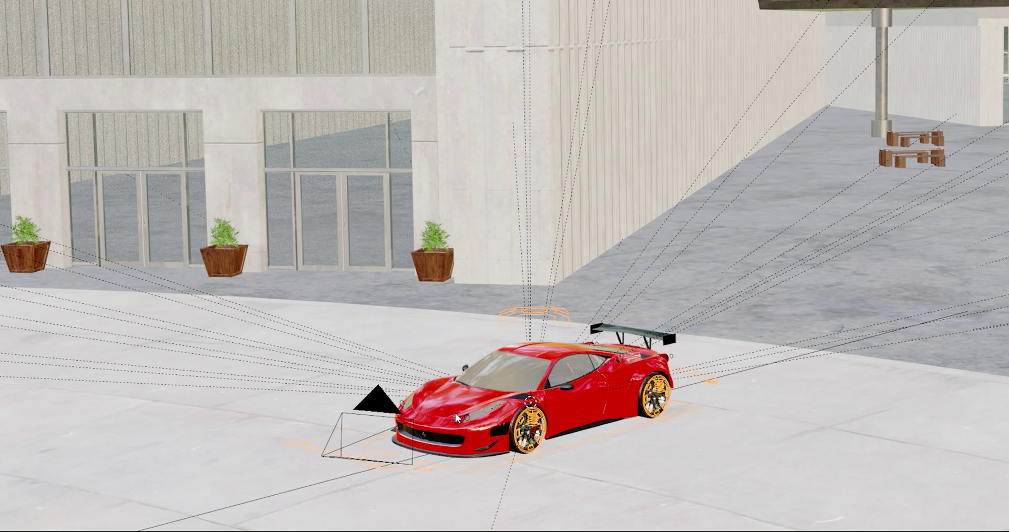
# - Select the Ferrari and examine its rig, ground sensor and wear settings, and inspect its body up close
pyautogui.click(586, 401)
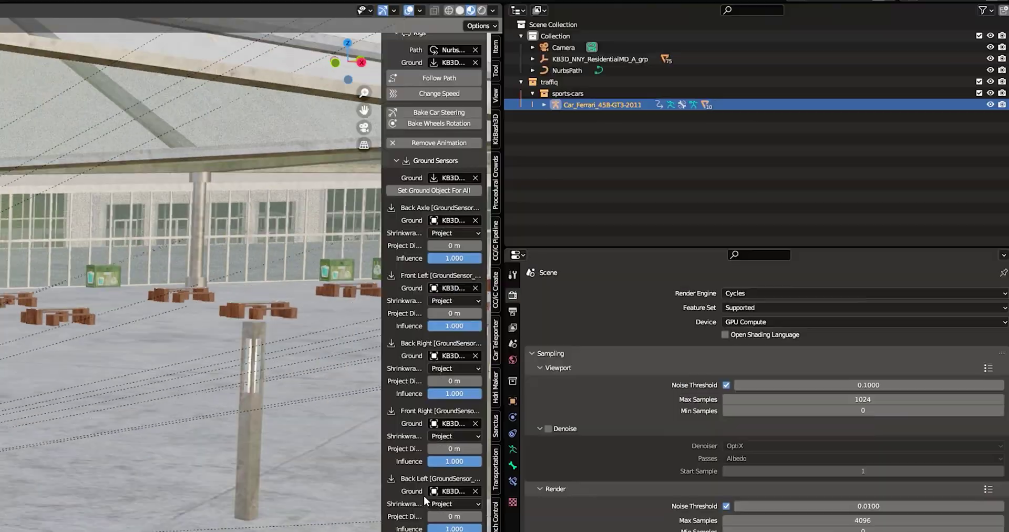
pyautogui.scroll(-4, 424, 494)
pyautogui.scroll(7, 418, 489)
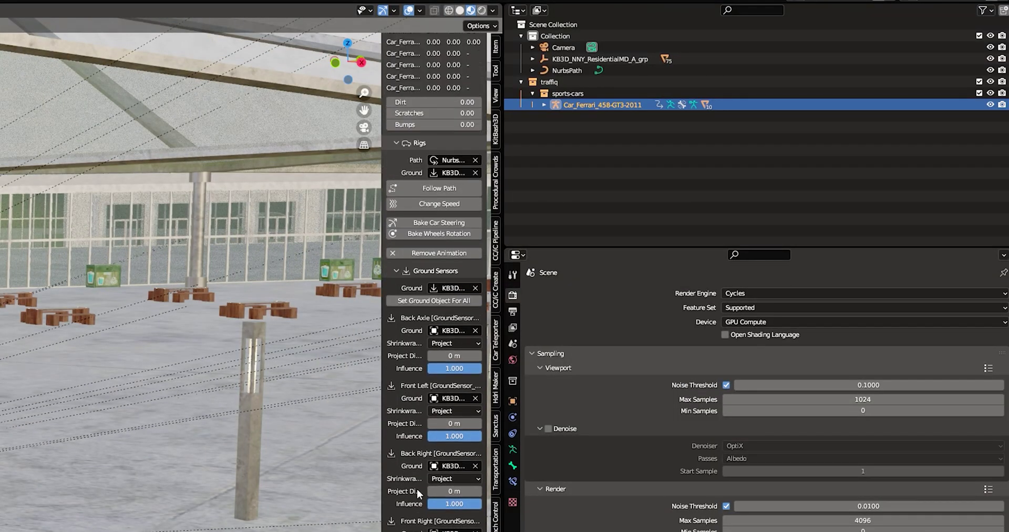
pyautogui.scroll(6, 417, 489)
pyautogui.scroll(4, 395, 427)
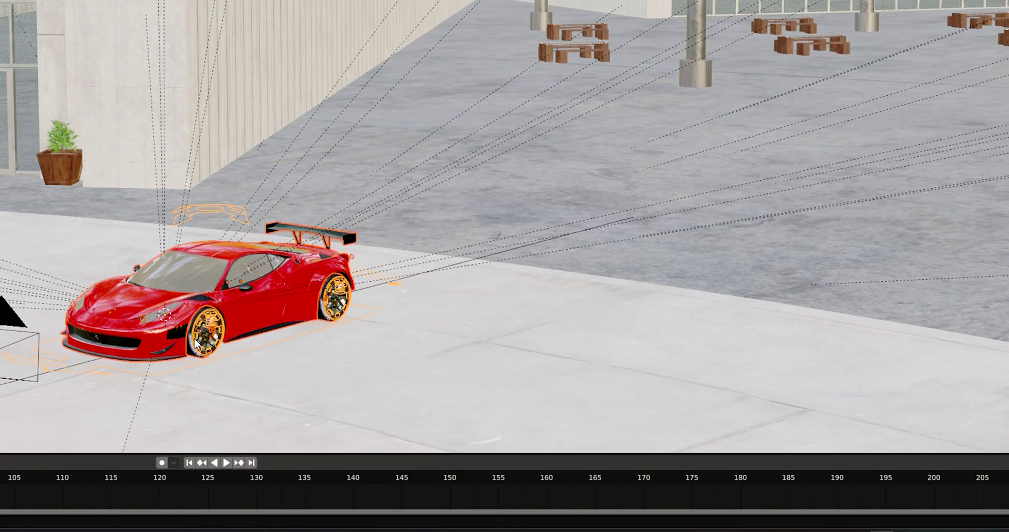
pyautogui.scroll(2, 349, 237)
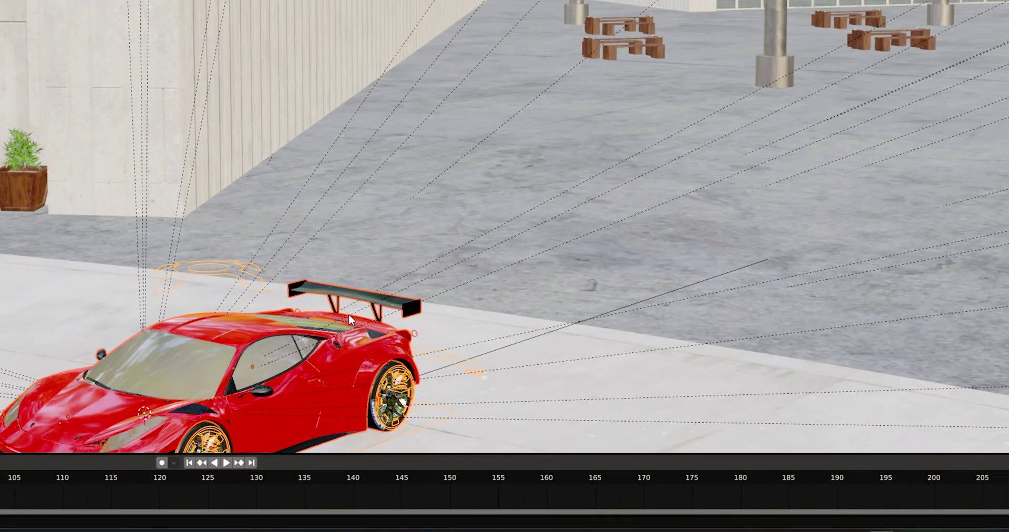
pyautogui.keyDown('shift'); pyautogui.moveTo(349, 314); pyautogui.dragTo(363, 142, button='middle'); pyautogui.keyUp('shift')
pyautogui.scroll(2, 363, 226)
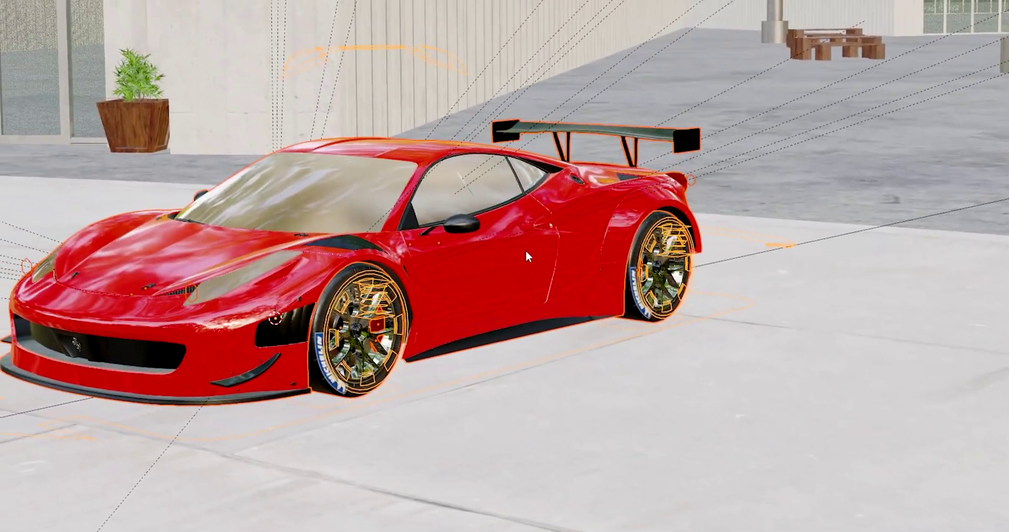
pyautogui.keyDown('shift'); pyautogui.moveTo(525, 250); pyautogui.dragTo(638, 289, button='middle'); pyautogui.keyUp('shift')
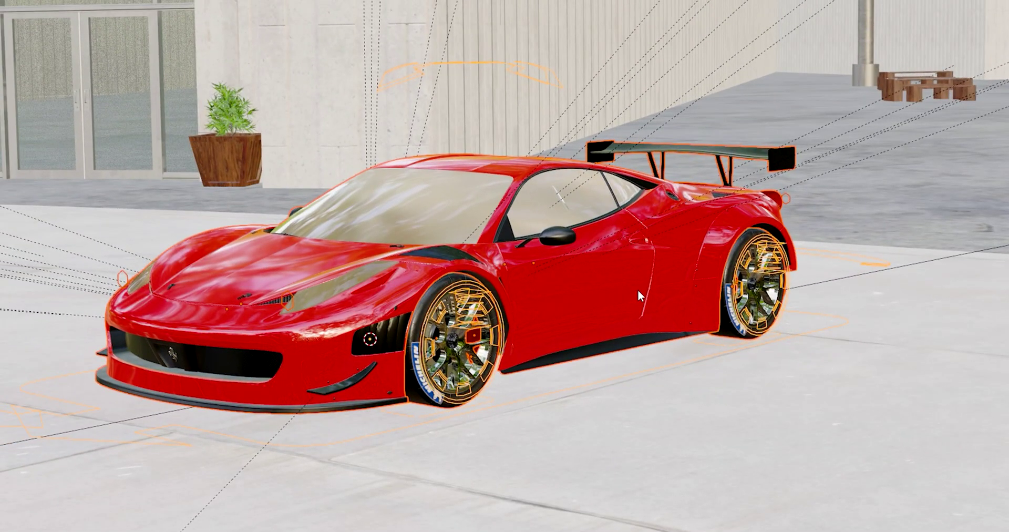
pyautogui.scroll(-4, 638, 289)
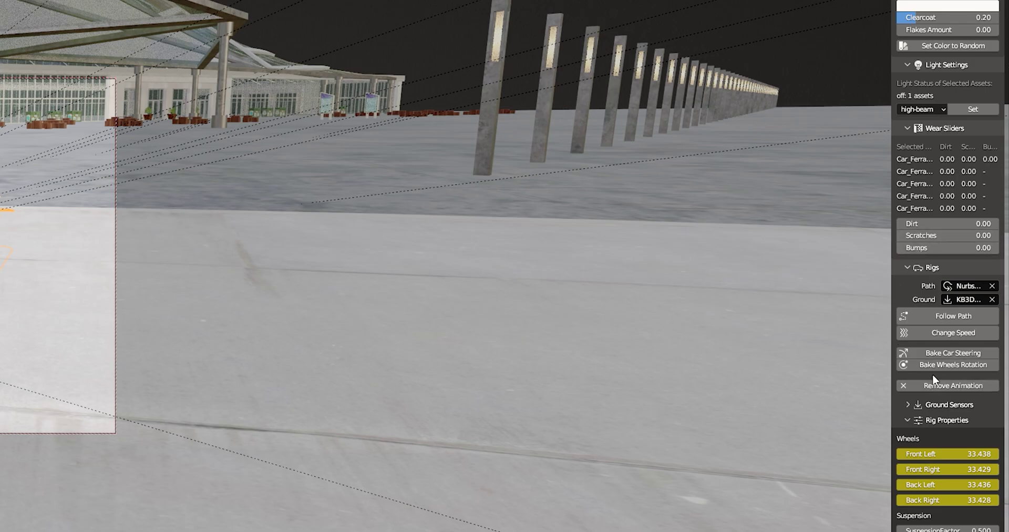
# - Set the car's main lights status to park
pyautogui.scroll(5, 934, 370)
pyautogui.click(940, 204)
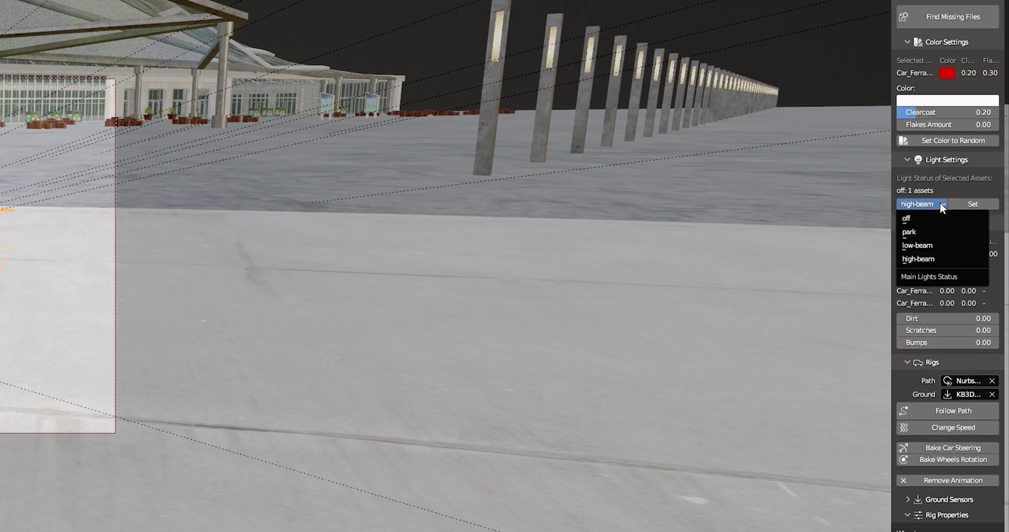
pyautogui.click(920, 228)
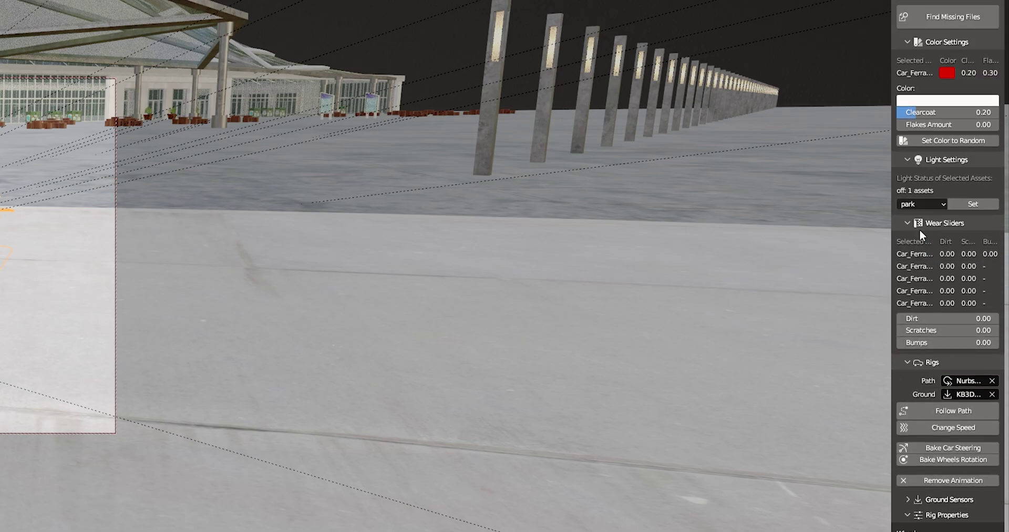
pyautogui.click(977, 204)
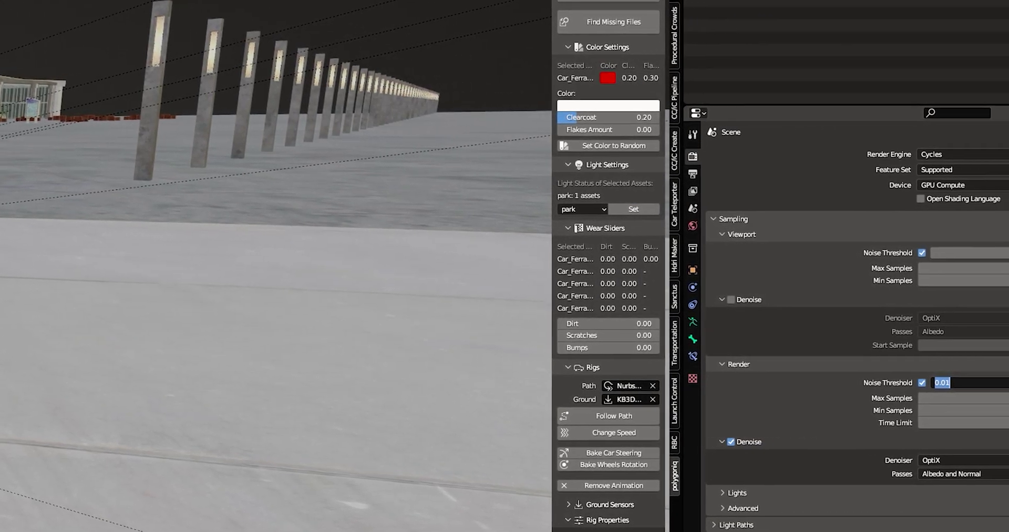
# - Set the final render's noise threshold to 0.1 and its max samples to 2048
pyautogui.doubleClick(903, 385)
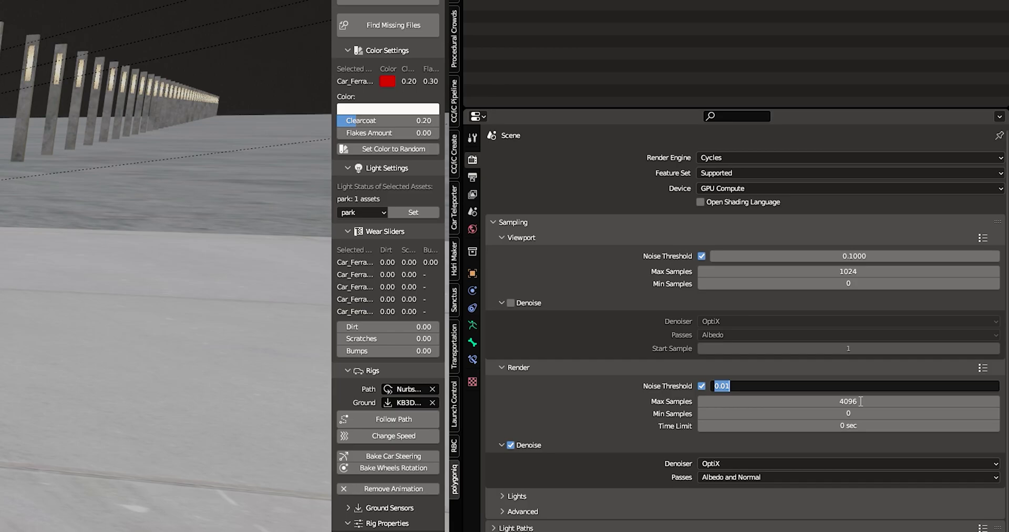
pyautogui.write('.1')
pyautogui.press('Return')
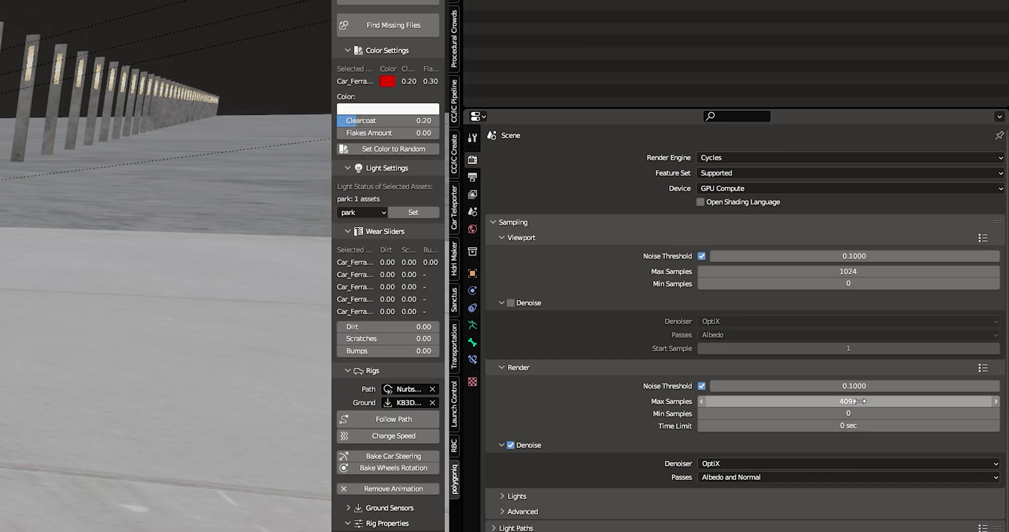
pyautogui.doubleClick(861, 401)
pyautogui.write('2048')
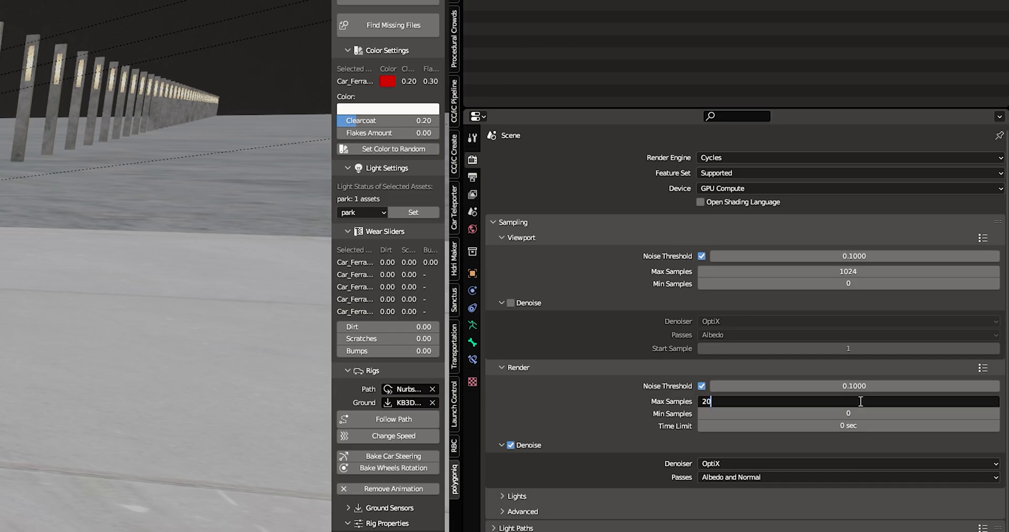
pyautogui.press('Return')
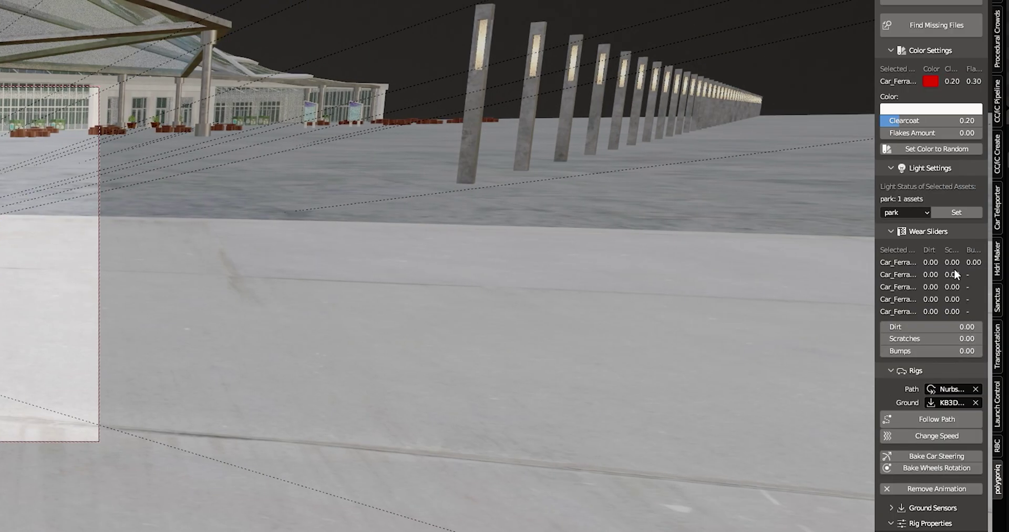
# - Set the car's lights to low-beam and switch the render result to Slot 2 to compare the lights
pyautogui.click(925, 211)
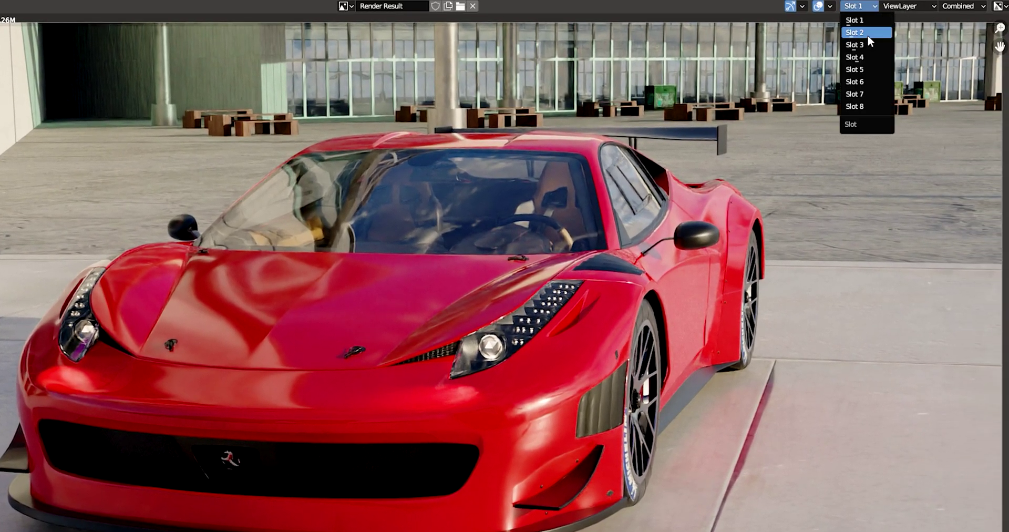
pyautogui.click(866, 36)
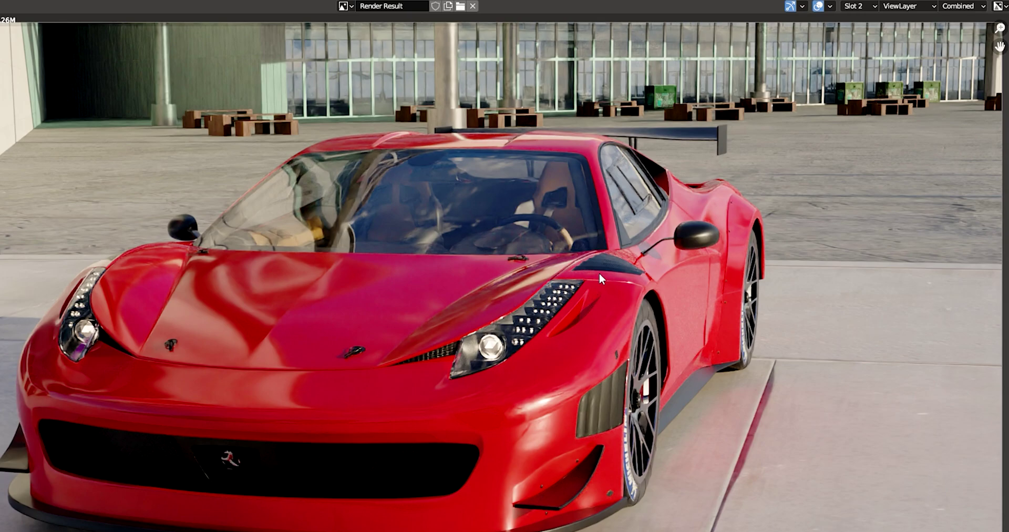
pyautogui.moveTo(499, 392)
pyautogui.mouseDown(button='middle')
pyautogui.moveTo(472, 395)
pyautogui.moveTo(518, 385)
pyautogui.moveTo(499, 403)
pyautogui.moveTo(506, 397)
pyautogui.mouseUp(button='middle')
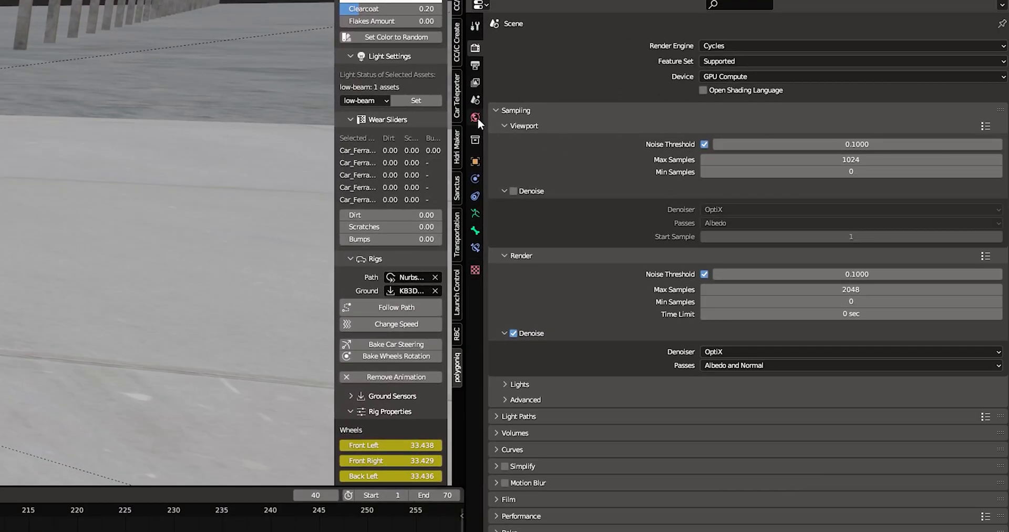
# - Replace the world's sky with the second dark night sky of the SceneSkies collection Rough northern forest
pyautogui.click(939, 177)
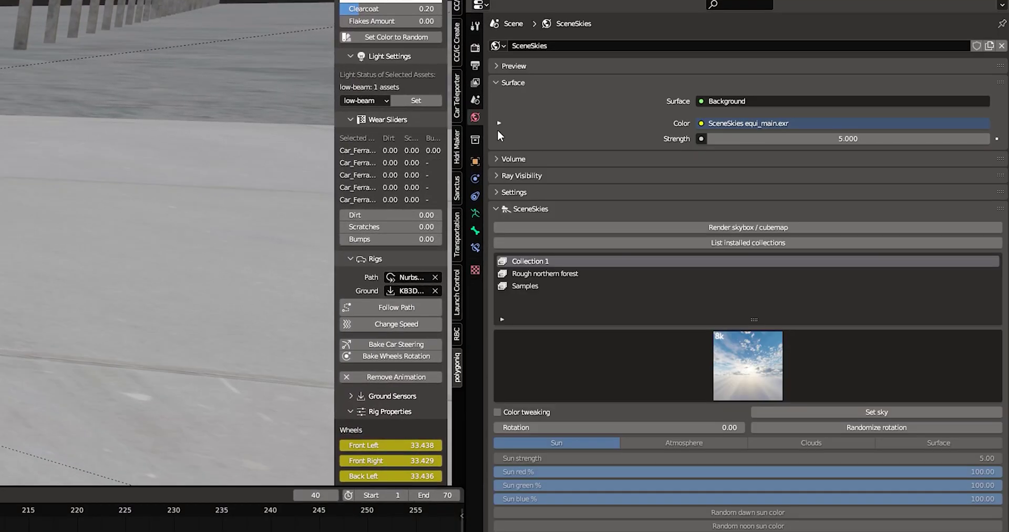
pyautogui.click(777, 368)
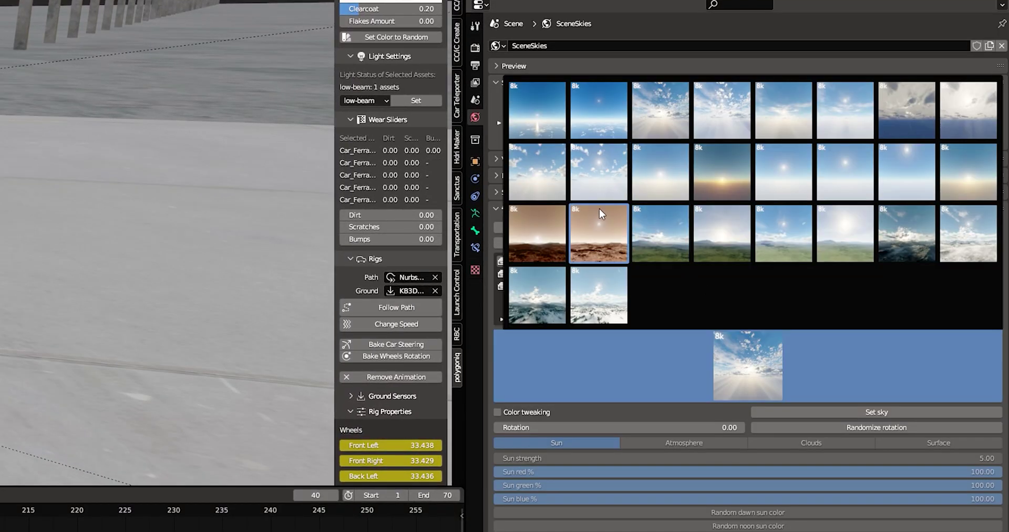
pyautogui.click(709, 282)
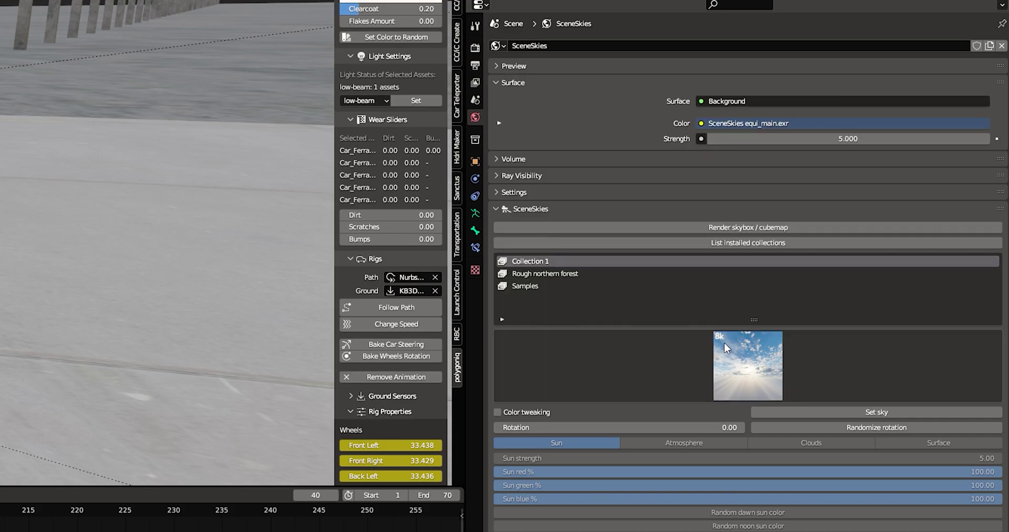
pyautogui.click(557, 269)
pyautogui.click(737, 352)
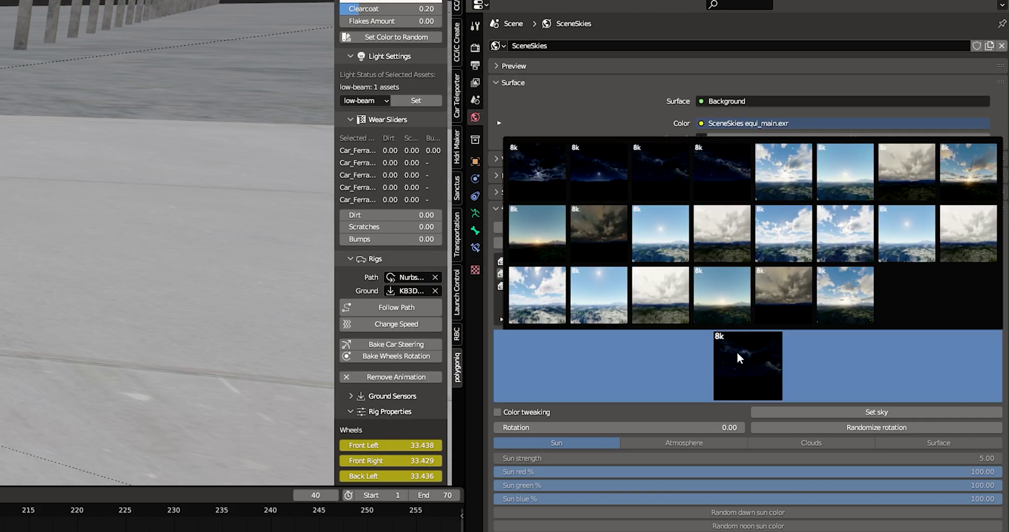
pyautogui.click(600, 174)
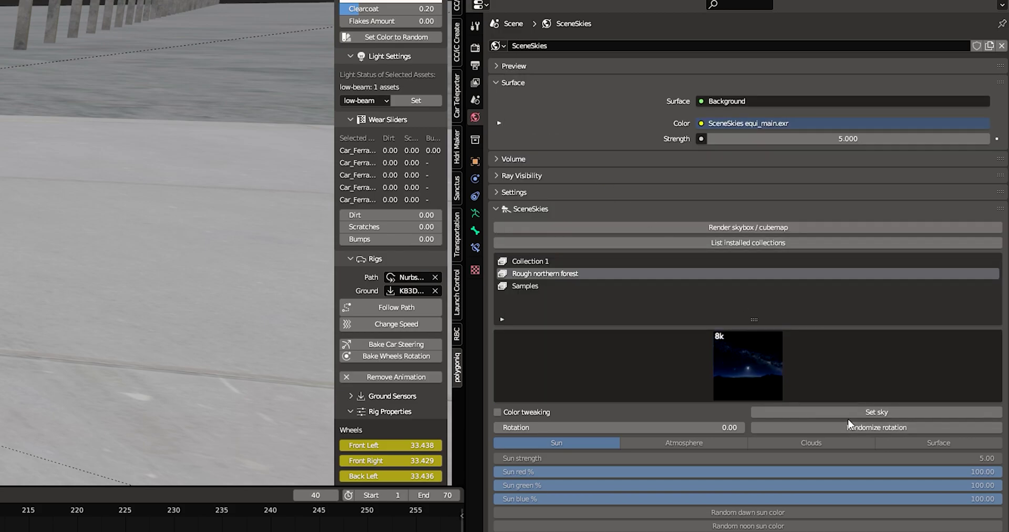
pyautogui.click(859, 412)
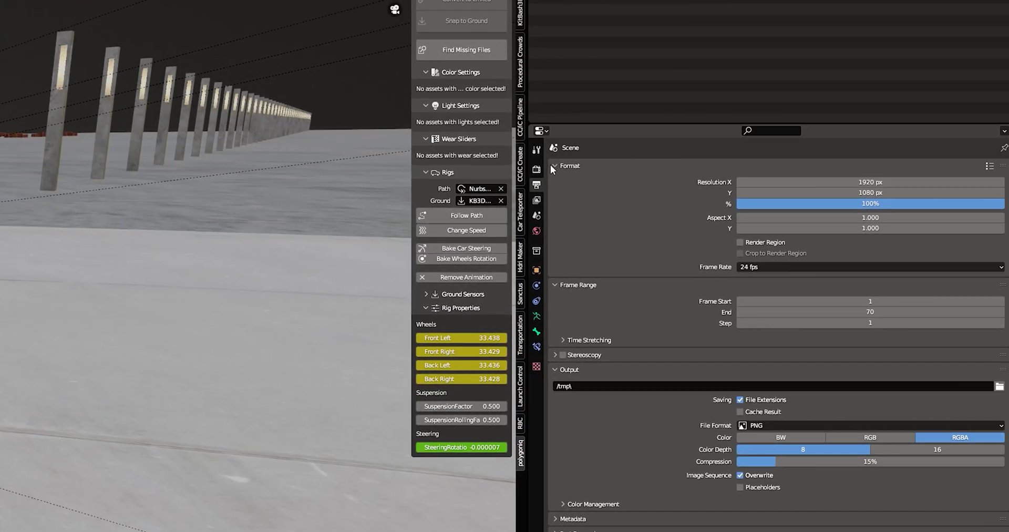
# - Change the final render's max samples and render the current frame through the camera
pyautogui.click(537, 169)
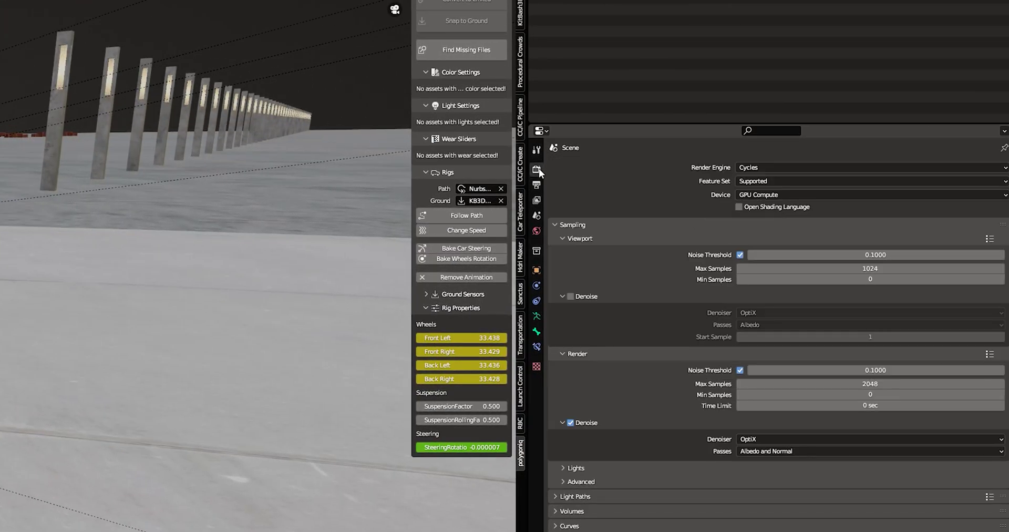
pyautogui.click(873, 383)
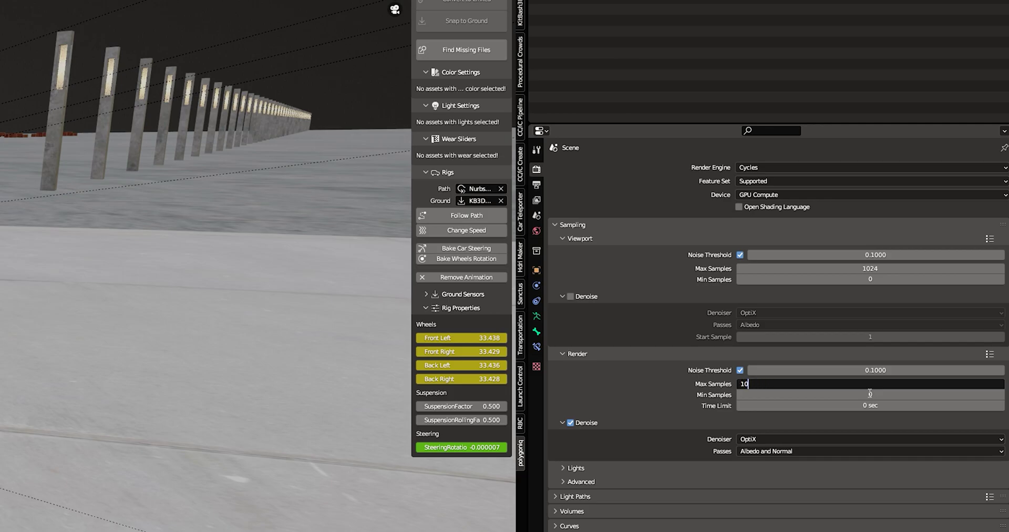
pyautogui.press('Return')
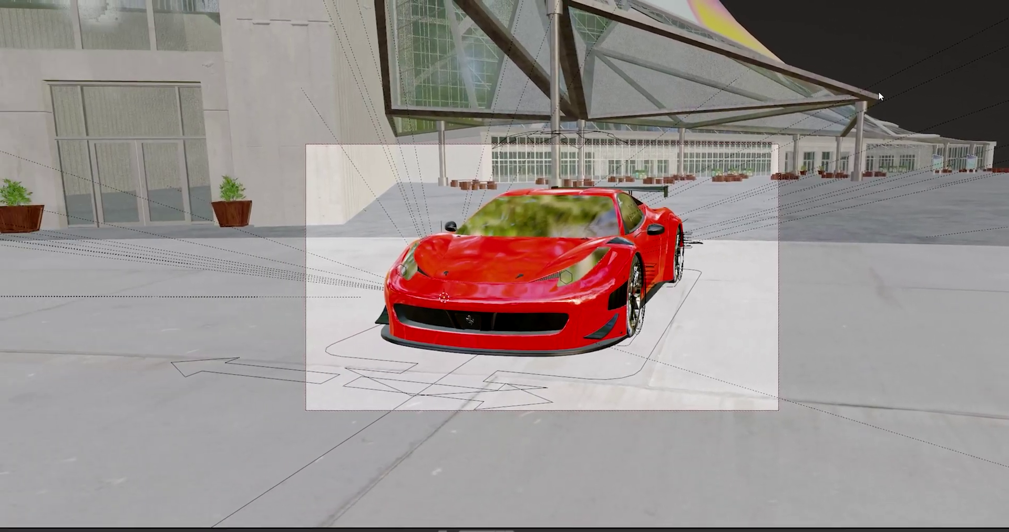
pyautogui.press('F12')
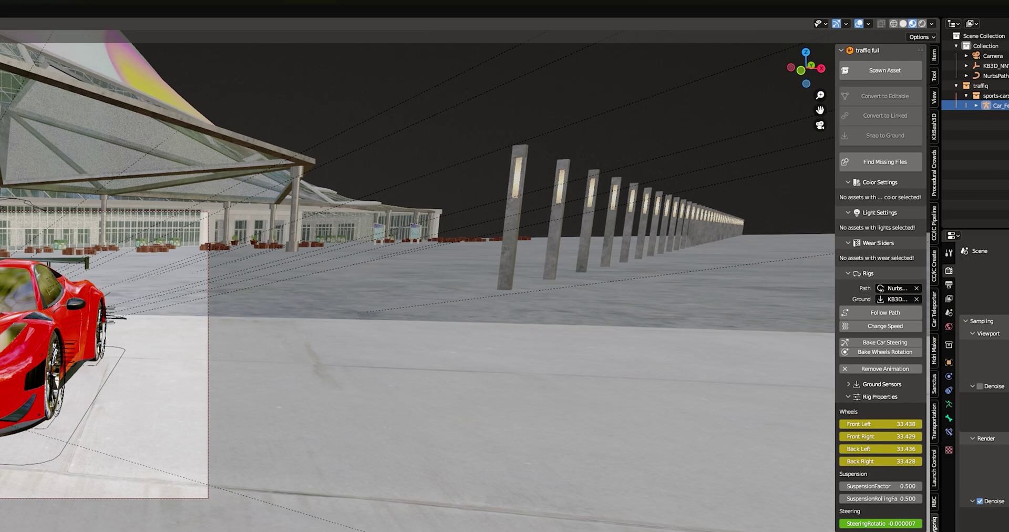
# - Select the Ferrari's whole hierarchy and set the car's main lights to high-beam
pyautogui.click(993, 106)
pyautogui.rightClick(990, 107)
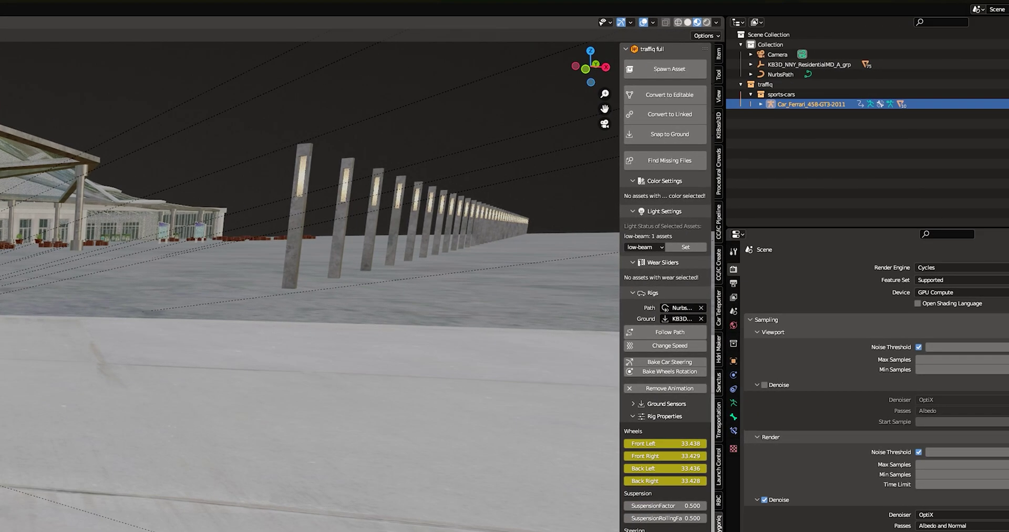
pyautogui.click(3, 342)
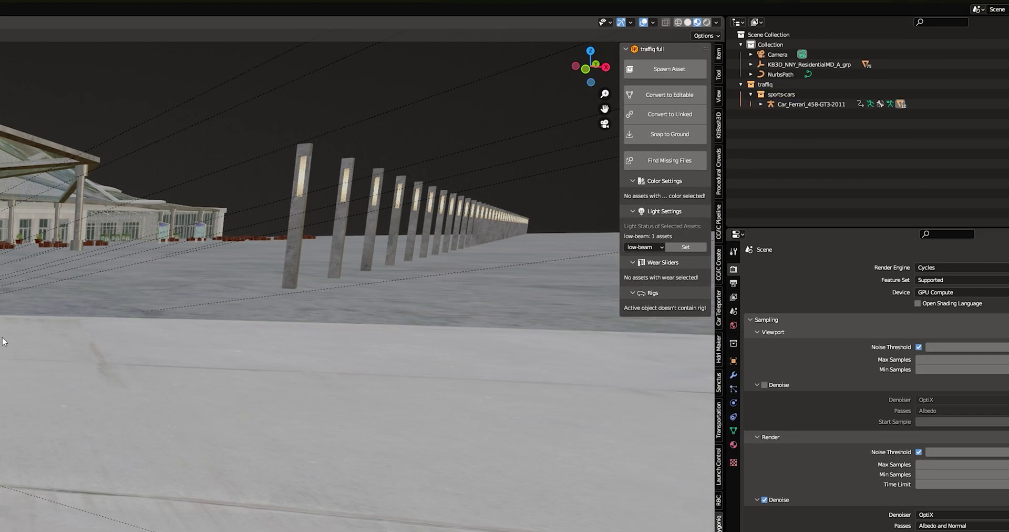
pyautogui.click(656, 248)
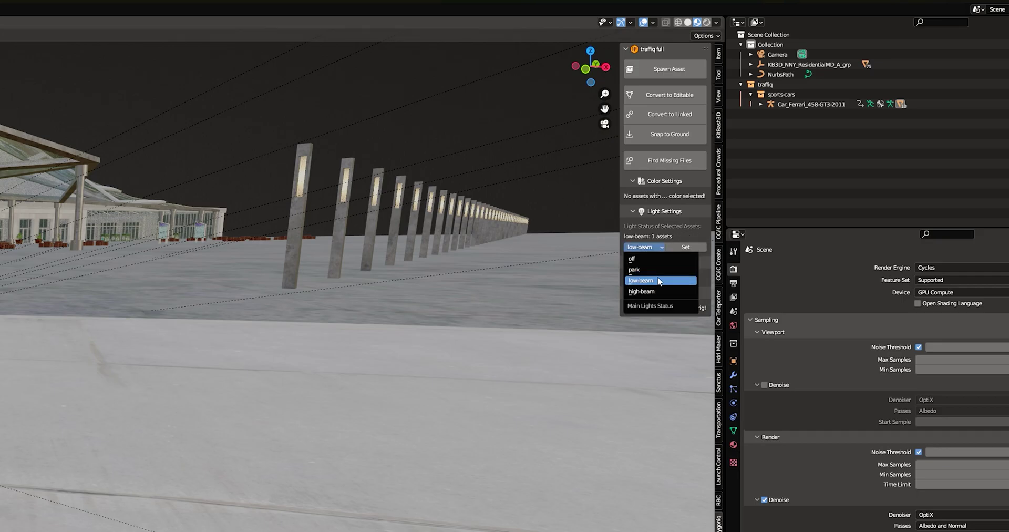
pyautogui.click(653, 291)
pyautogui.click(697, 248)
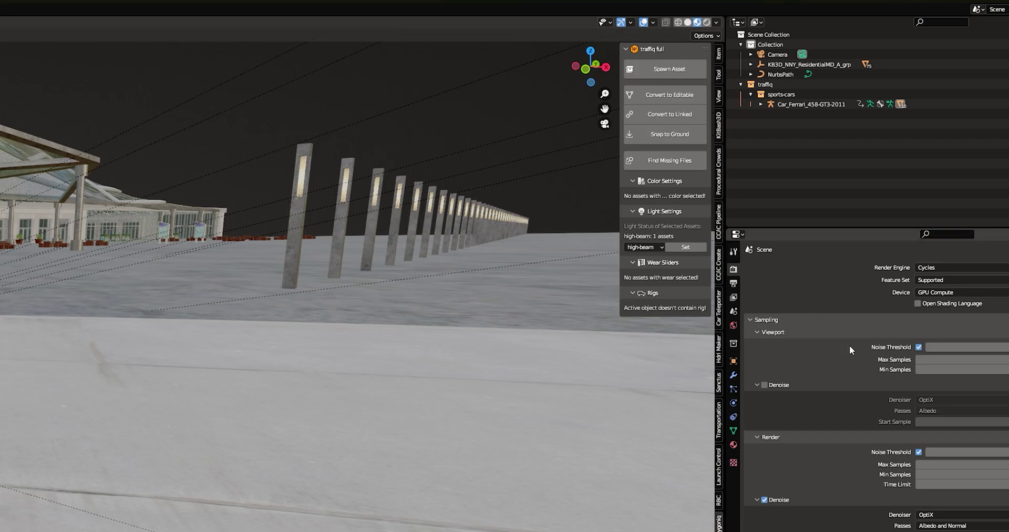
# - Enter the final render's max samples and render the frame to examine the high-beam headlights
pyautogui.click(946, 464)
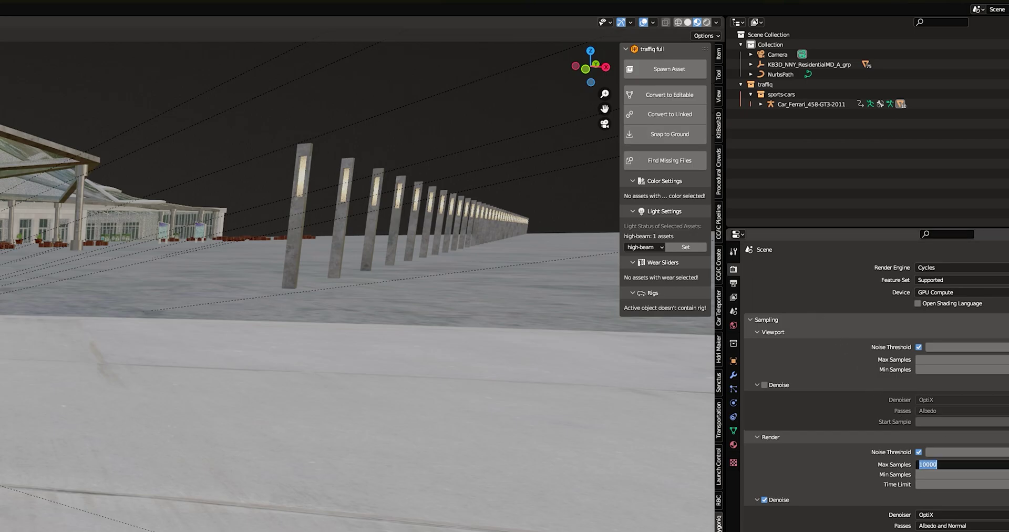
pyautogui.press('Return')
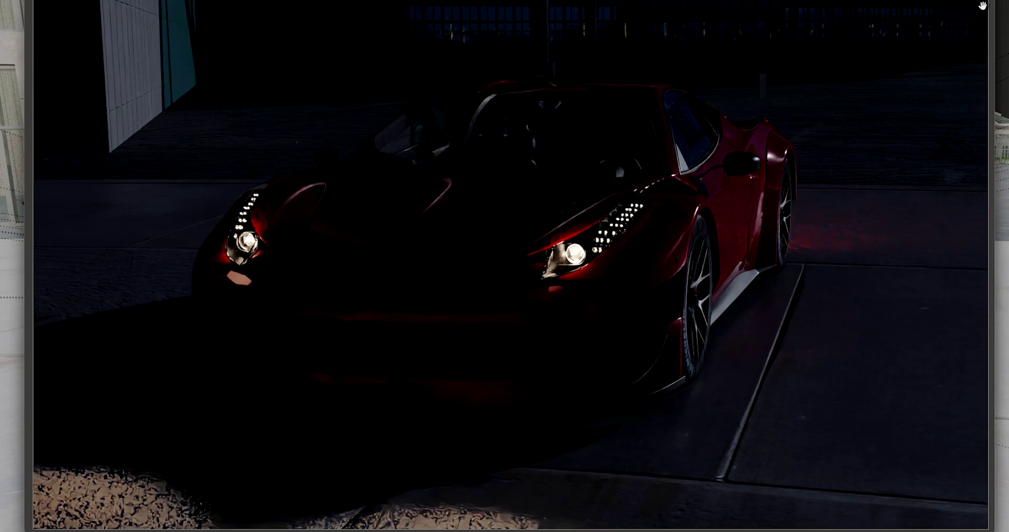
pyautogui.moveTo(981, 5)
pyautogui.mouseDown()
pyautogui.moveTo(421, 7)
pyautogui.moveTo(432, 16)
pyautogui.mouseUp()
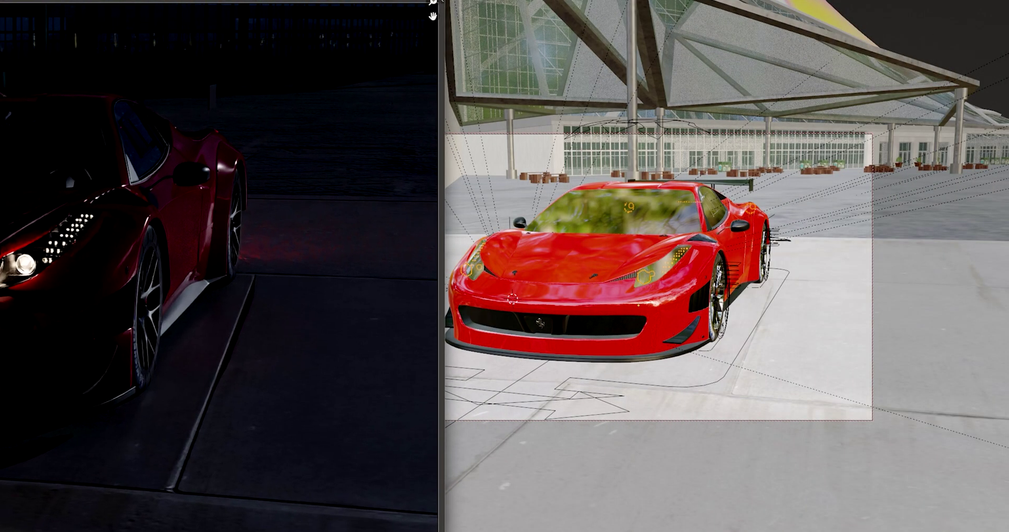
# - Replace the world's sky with the first bright blue, cloudy daytime sky of the Rough northern forest collection
pyautogui.click(923, 150)
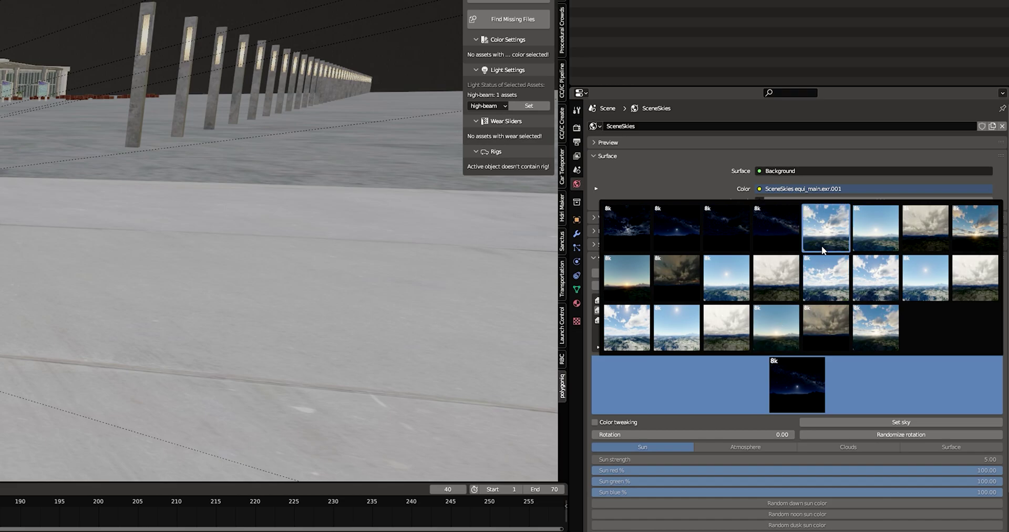
pyautogui.click(827, 231)
pyautogui.click(924, 421)
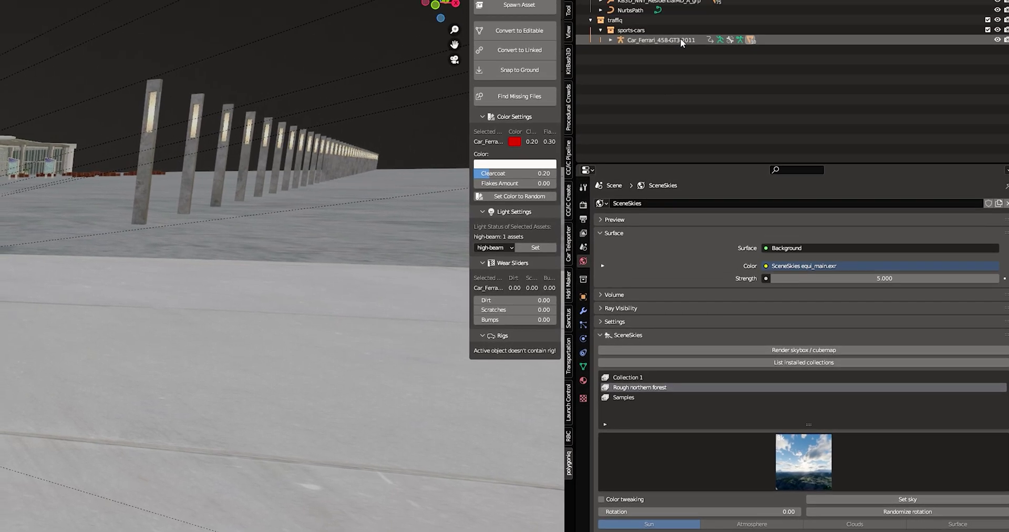
# - Select the car's hierarchy, set its dirt to 0.92 and scratches to 0.69, and insert a Location, Rotation & Scale keyframe
pyautogui.rightClick(683, 39)
pyautogui.click(682, 81)
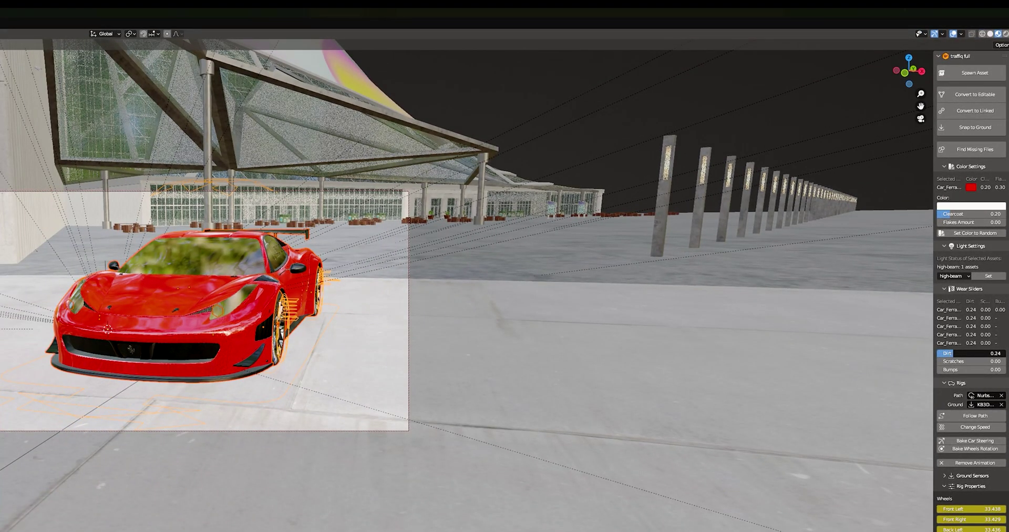
pyautogui.moveTo(964, 354); pyautogui.dragTo(984, 361)
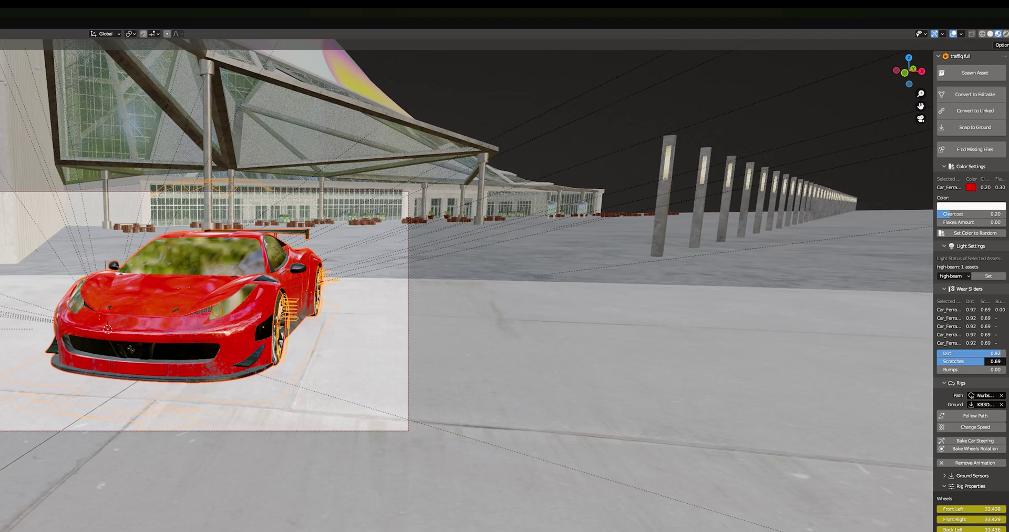
pyautogui.scroll(2, 232, 338)
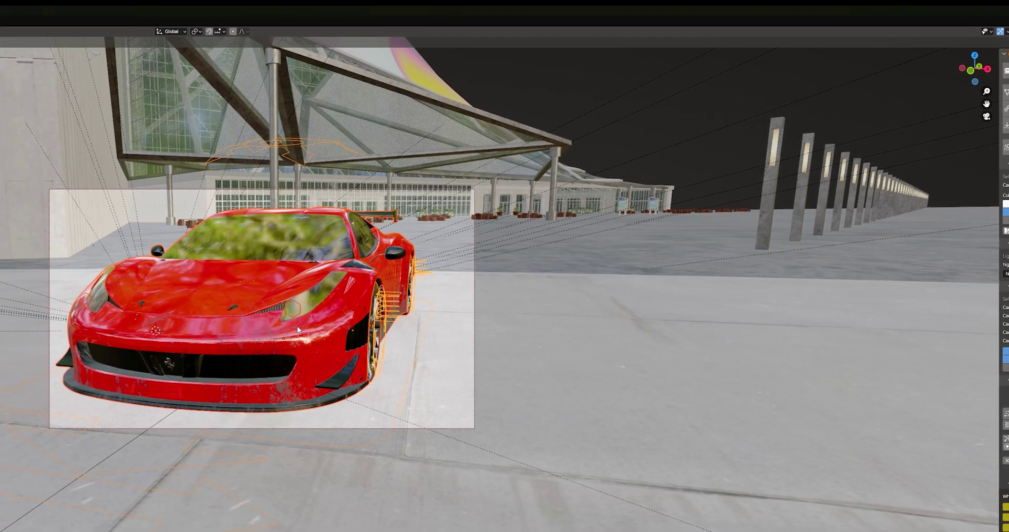
pyautogui.press('i')
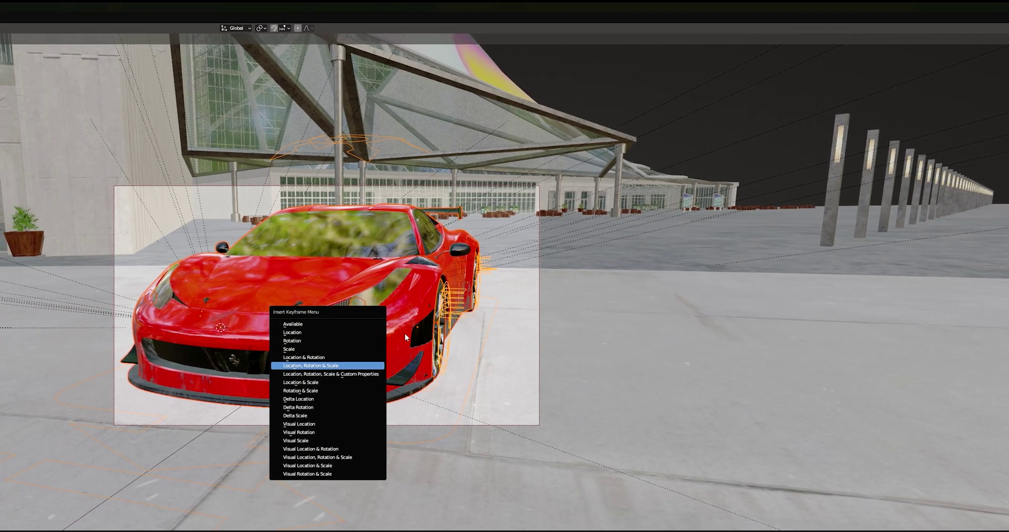
pyautogui.click(337, 366)
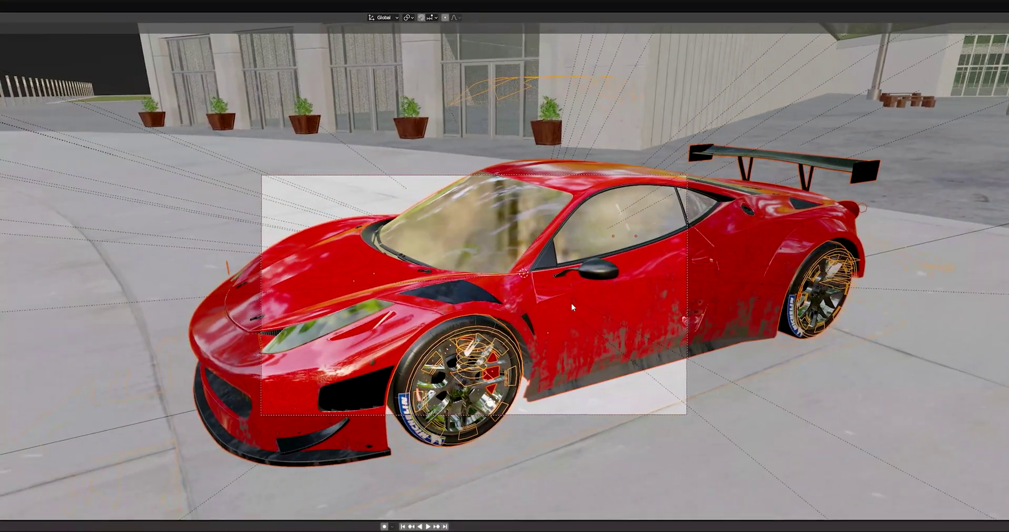
# - Examine the dirt and scratches on the car's front, fender and sides up close
pyautogui.moveTo(572, 304); pyautogui.dragTo(639, 285, button='middle')
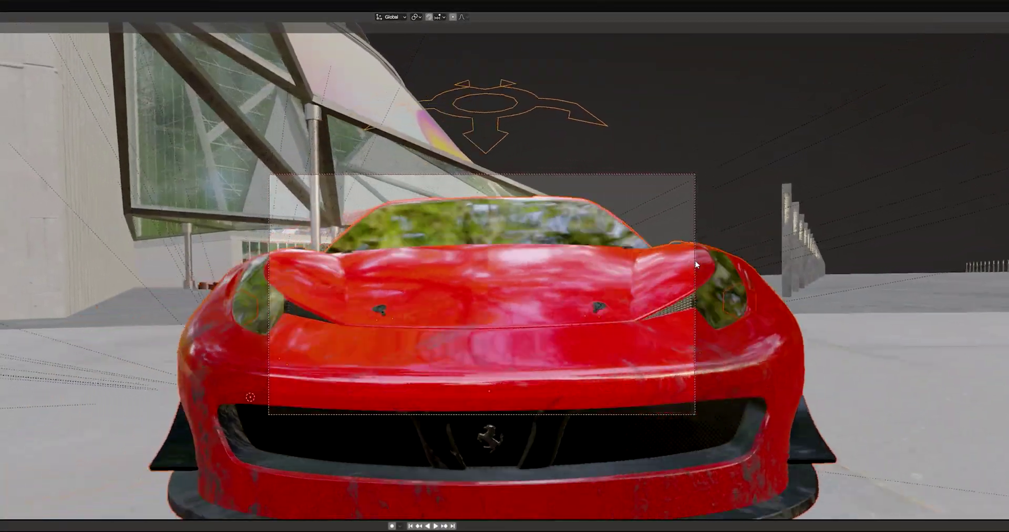
pyautogui.moveTo(696, 261); pyautogui.dragTo(496, 289, button='middle')
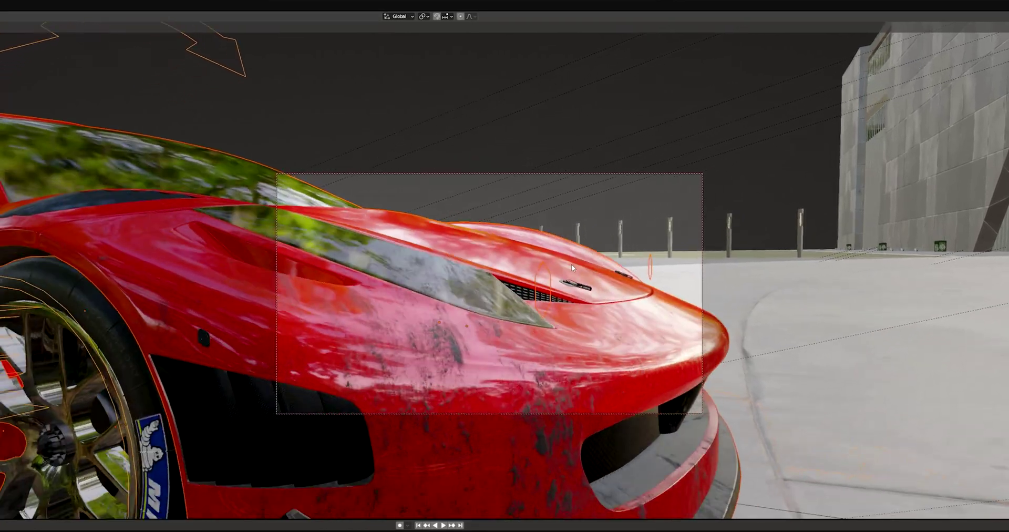
pyautogui.scroll(-8, 572, 264)
pyautogui.moveTo(566, 271); pyautogui.dragTo(482, 458, button='middle')
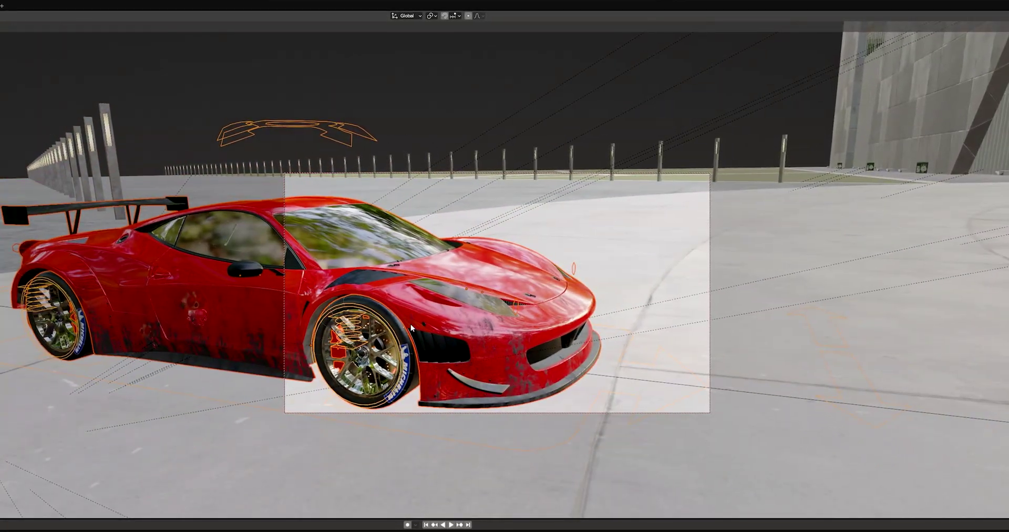
pyautogui.moveTo(411, 324); pyautogui.dragTo(485, 291, button='middle')
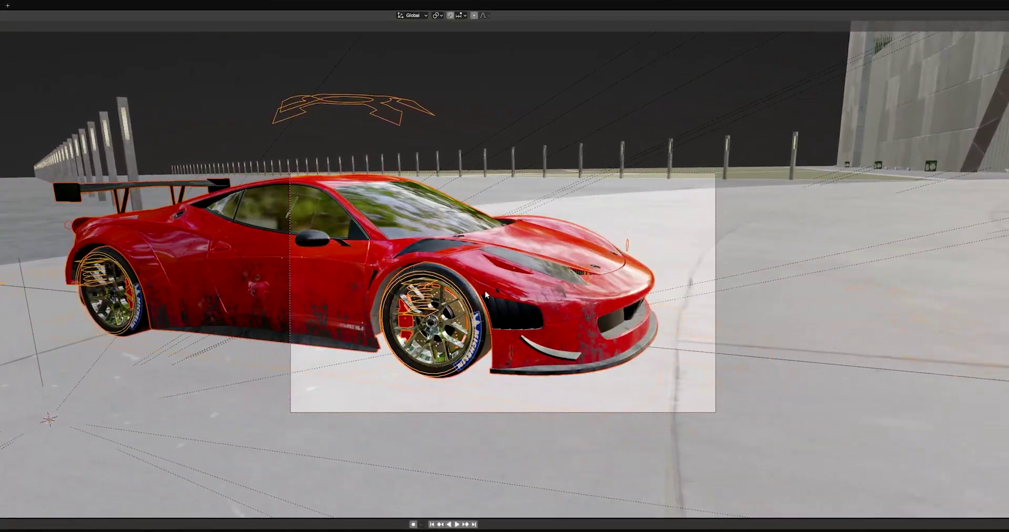
pyautogui.click(472, 326)
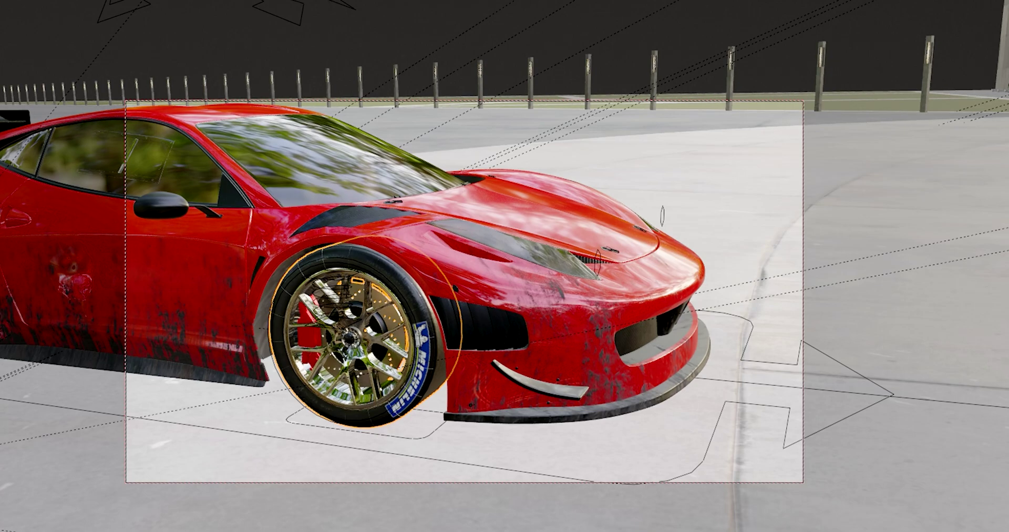
# - Select the car's body and change its paint color to a saturated magenta purple
pyautogui.click(585, 268)
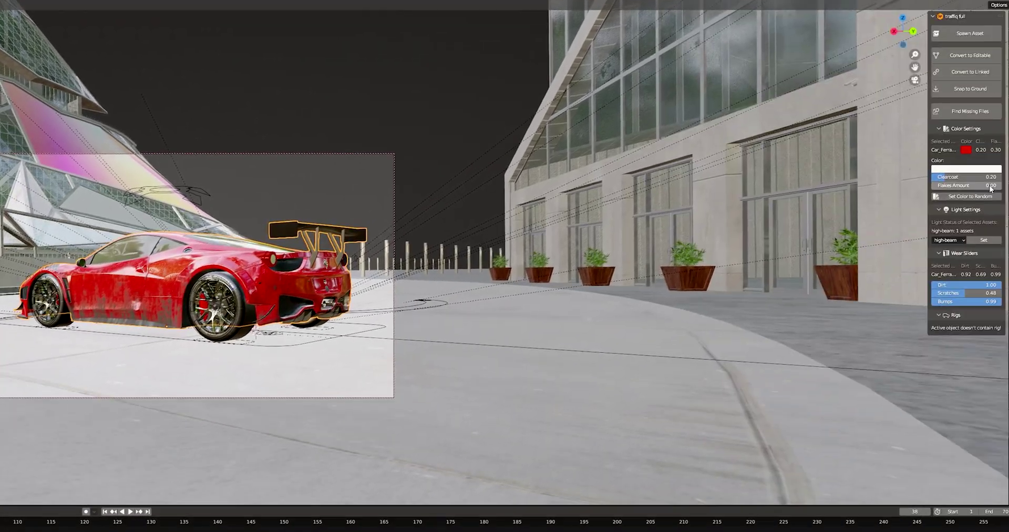
pyautogui.click(954, 149)
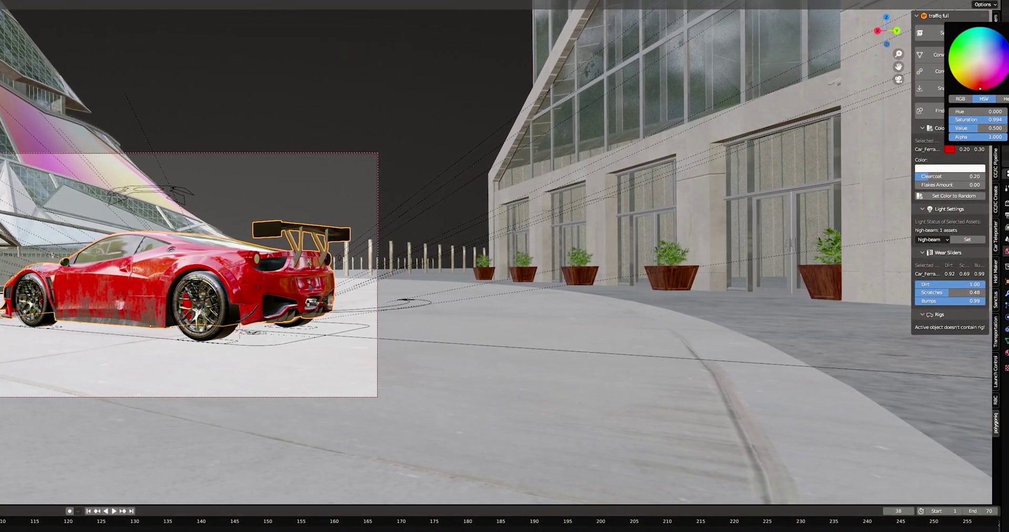
pyautogui.click(966, 56)
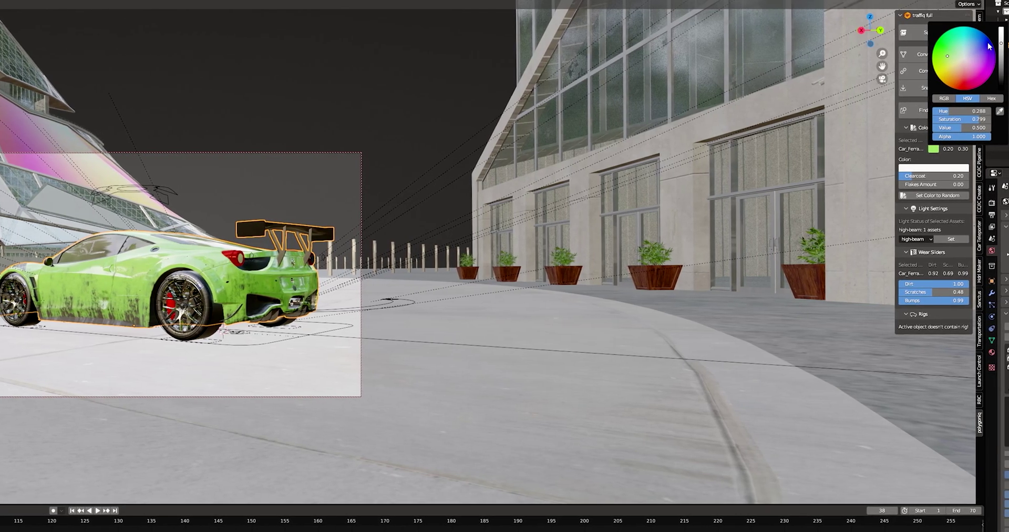
pyautogui.click(978, 38)
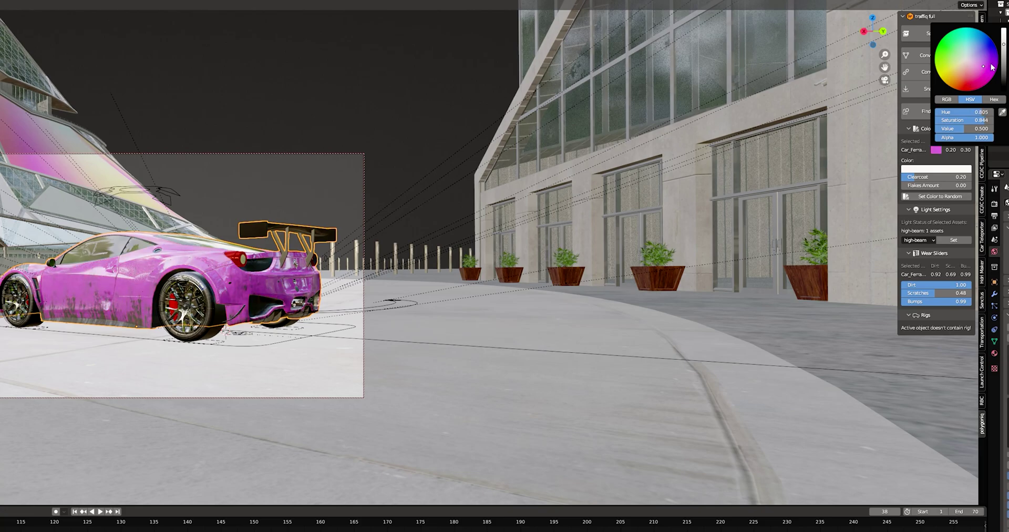
pyautogui.moveTo(984, 66); pyautogui.dragTo(992, 73)
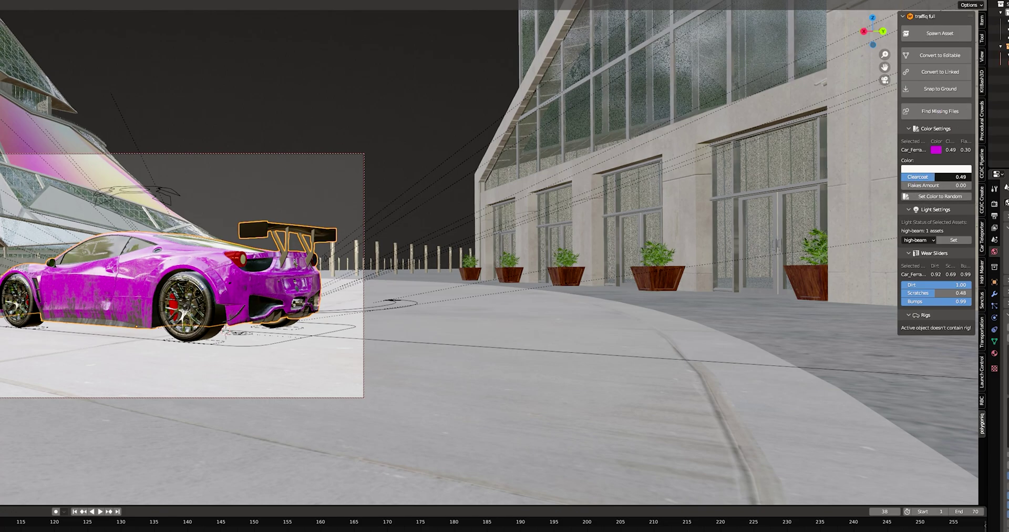
# - Set the car paint's clearcoat to 0.00 and inspect the paint from the rear
pyautogui.moveTo(937, 177); pyautogui.dragTo(902, 176)
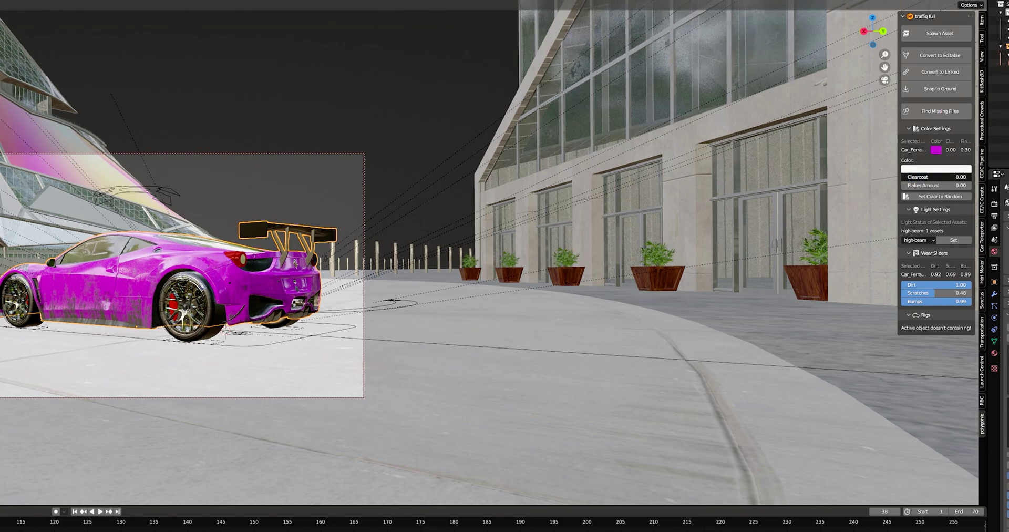
pyautogui.scroll(3, 80, 256)
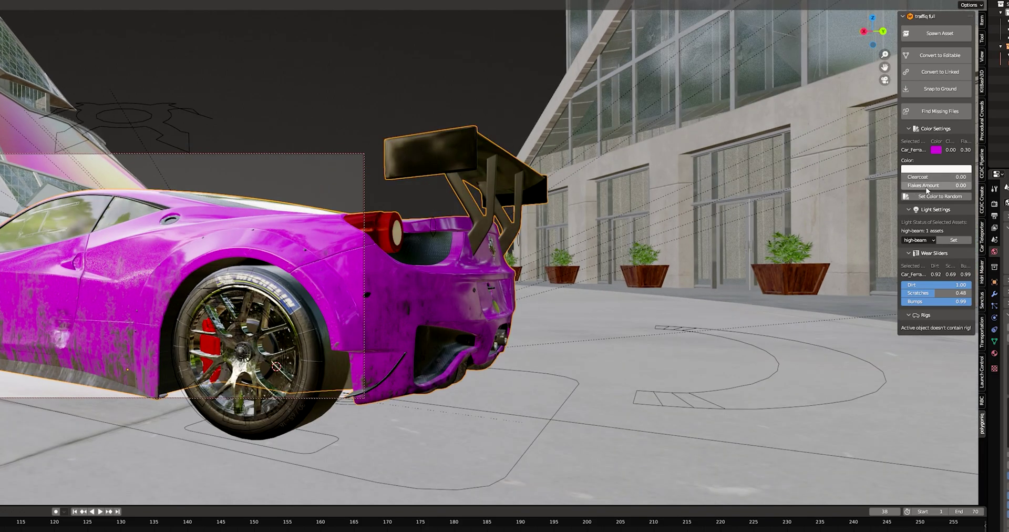
pyautogui.moveTo(229, 293); pyautogui.dragTo(315, 311, button='middle')
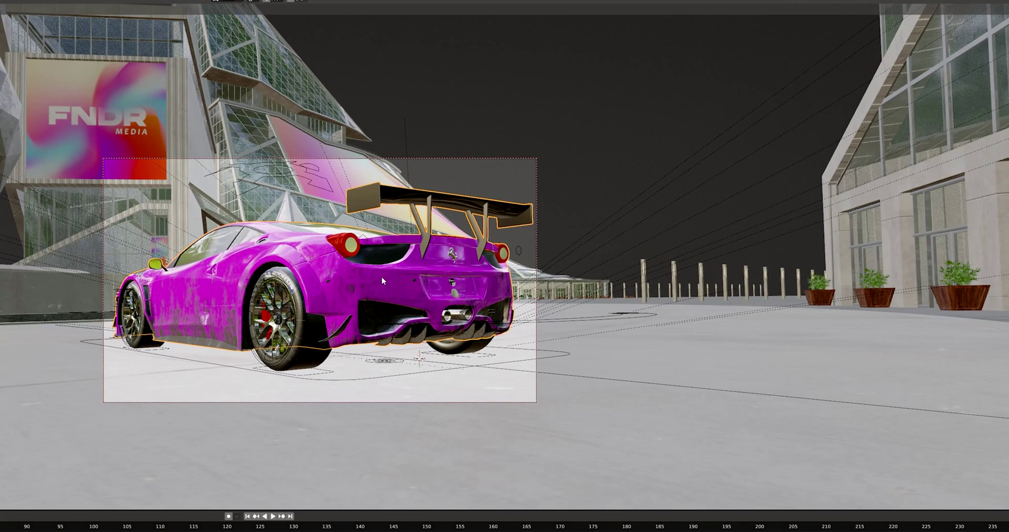
pyautogui.moveTo(329, 292); pyautogui.dragTo(352, 267, button='middle')
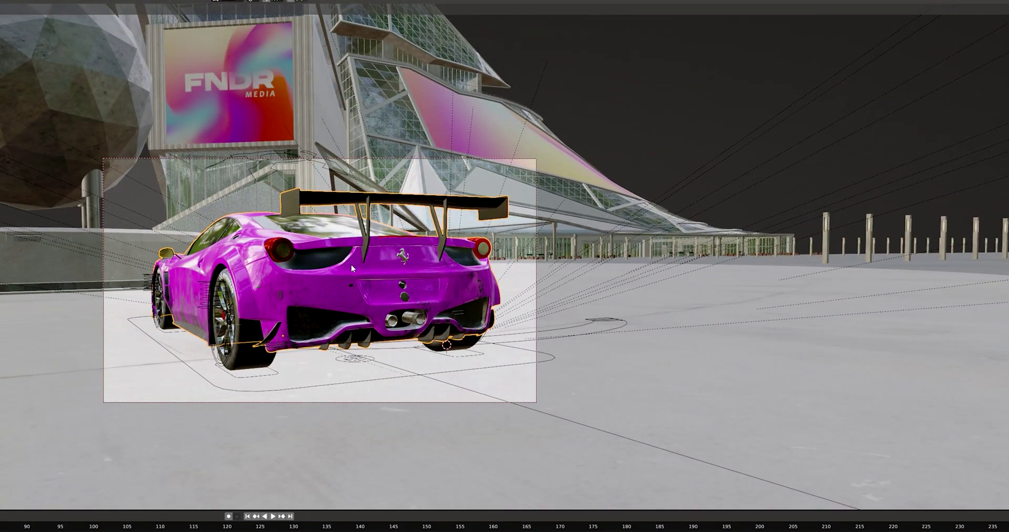